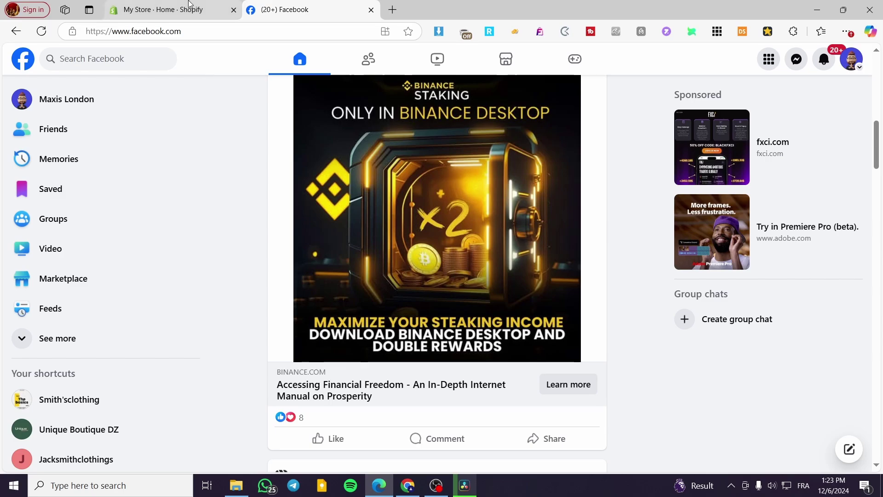
Step: Switch to the 'My Store · Home · Shopify' tab to show the Shopify admin home
mouse_move(189, 4)
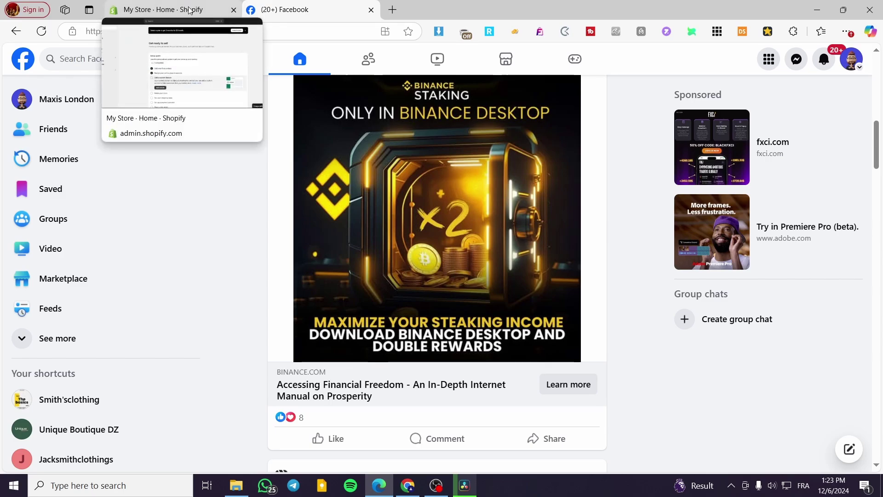
click(189, 10)
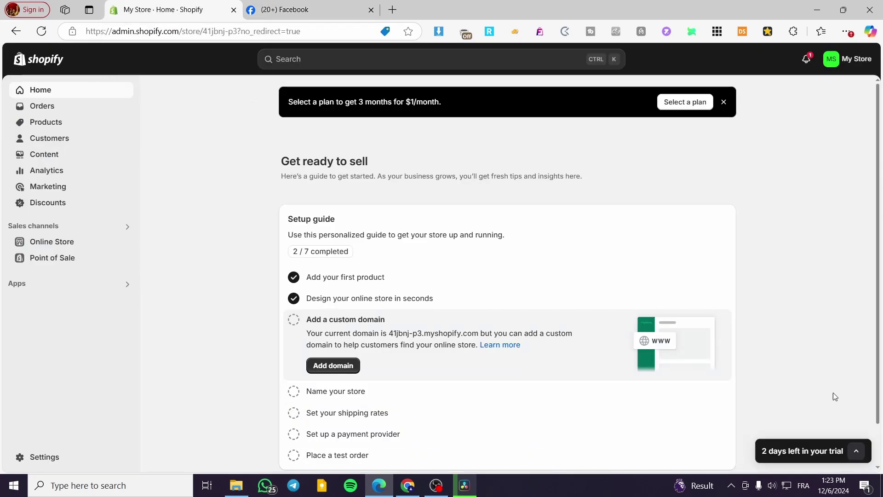
Step: Open the Sporty Shoes product from Shopify's Products list, then go back to the Facebook feed
click(303, 6)
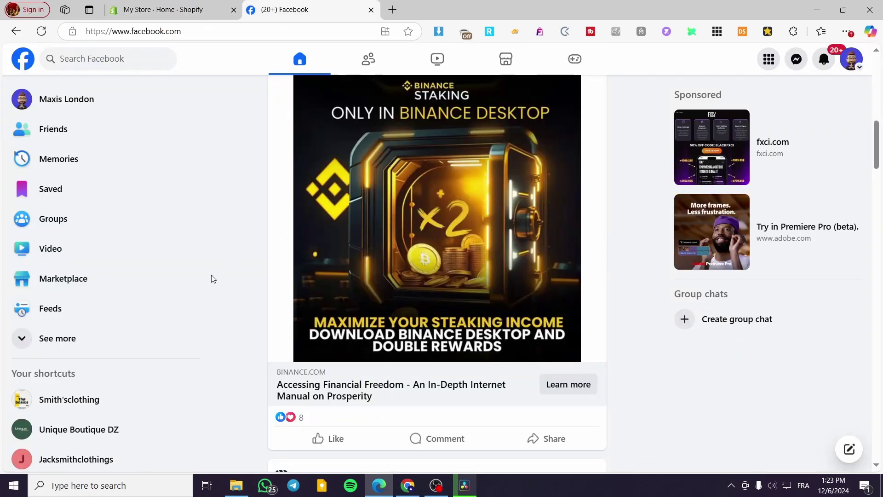
click(172, 6)
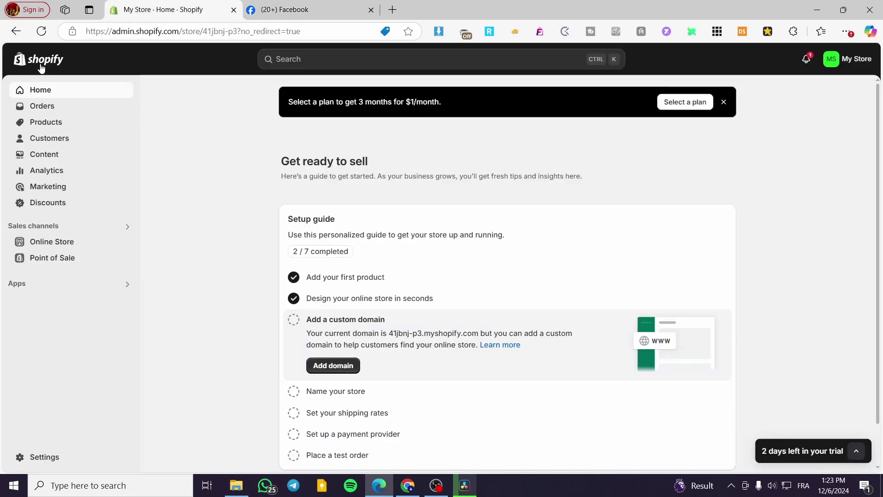
key(ctrl+Tab)
click(197, 6)
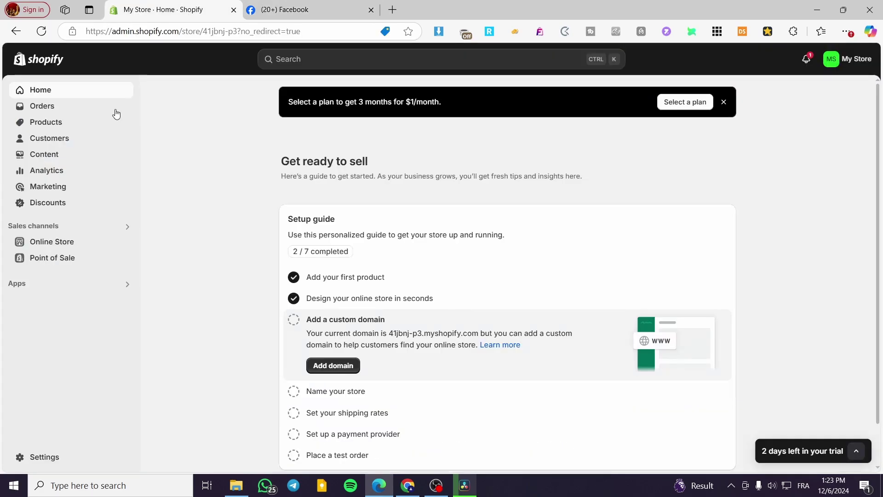
click(33, 126)
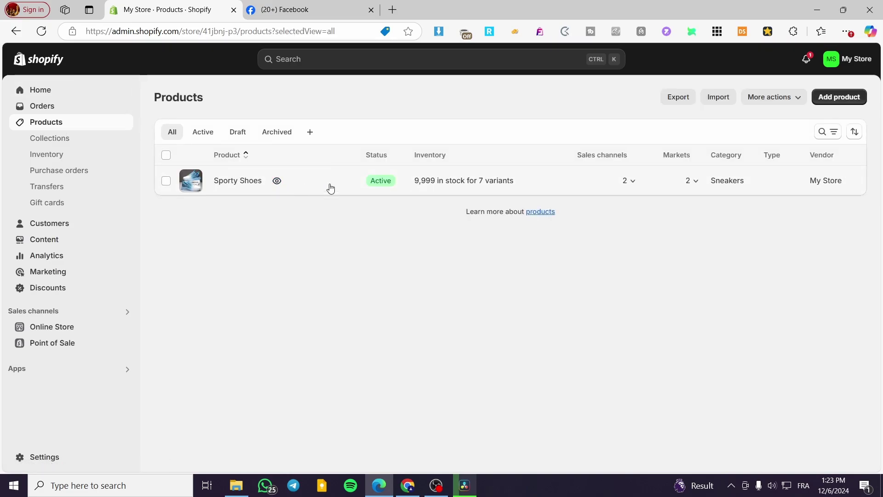
click(266, 184)
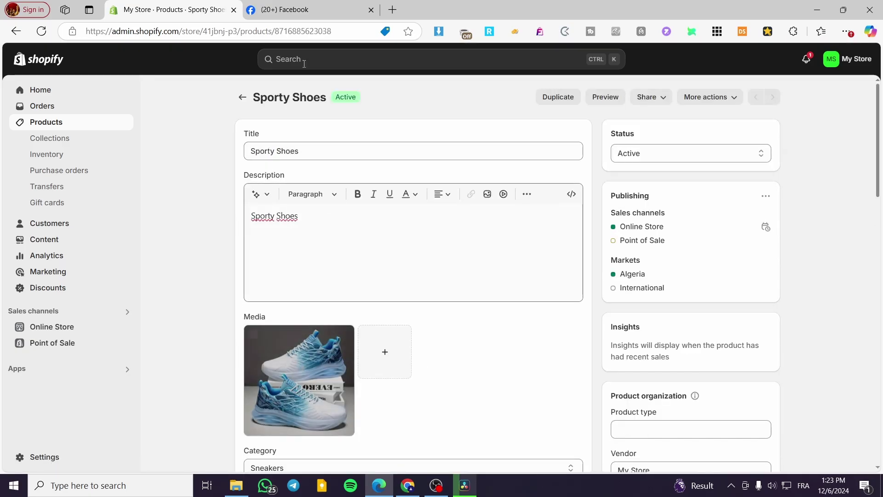
click(285, 10)
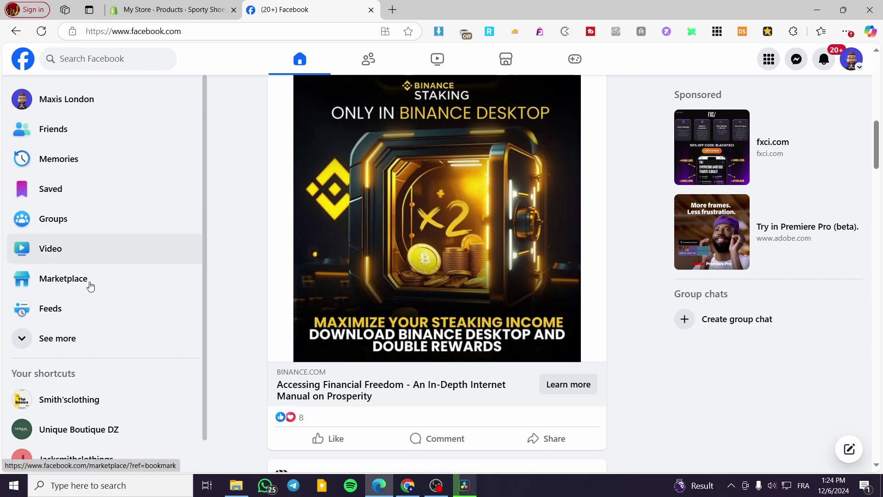
Step: Go to Marketplace from the expanded sidebar and create a new 'Item for sale' listing
click(69, 338)
scroll(134, 249, down, 2)
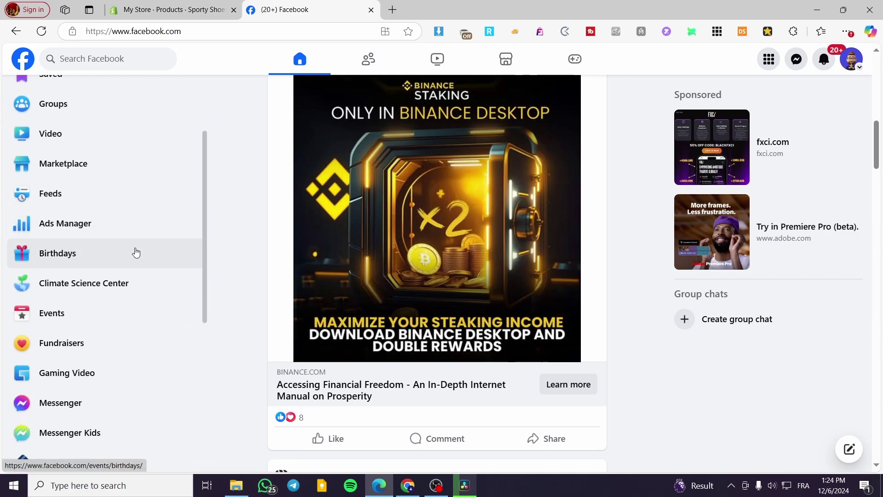
scroll(138, 285, down, 2)
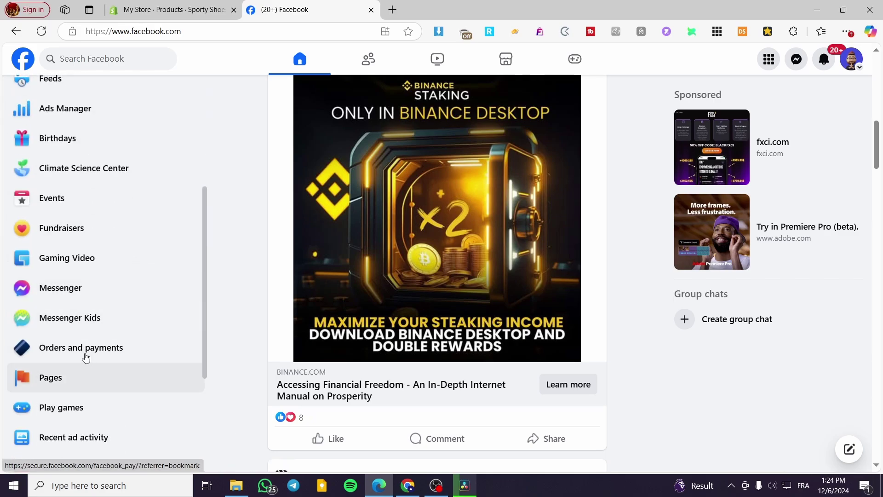
scroll(85, 354, down, 3)
scroll(73, 310, up, 2)
scroll(75, 299, up, 5)
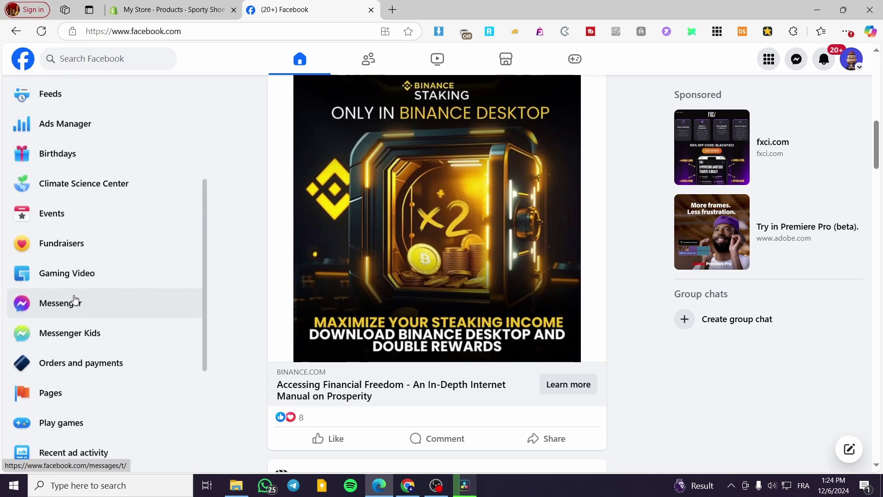
click(84, 230)
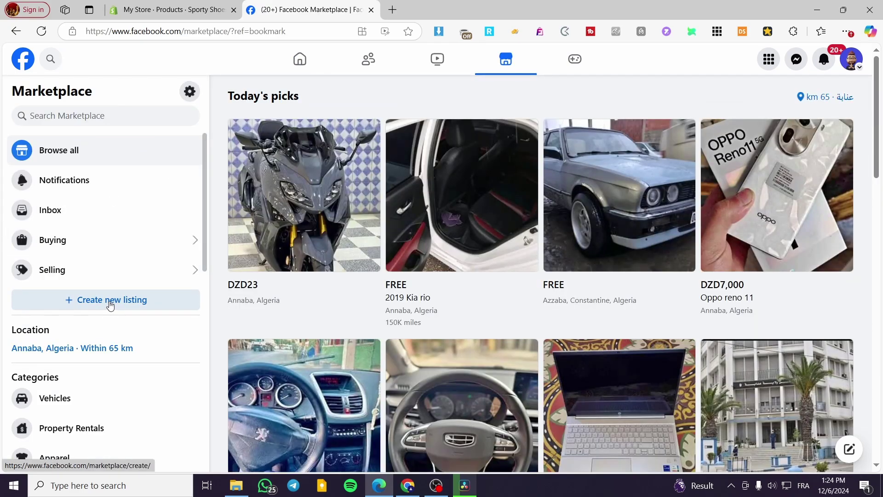
click(128, 305)
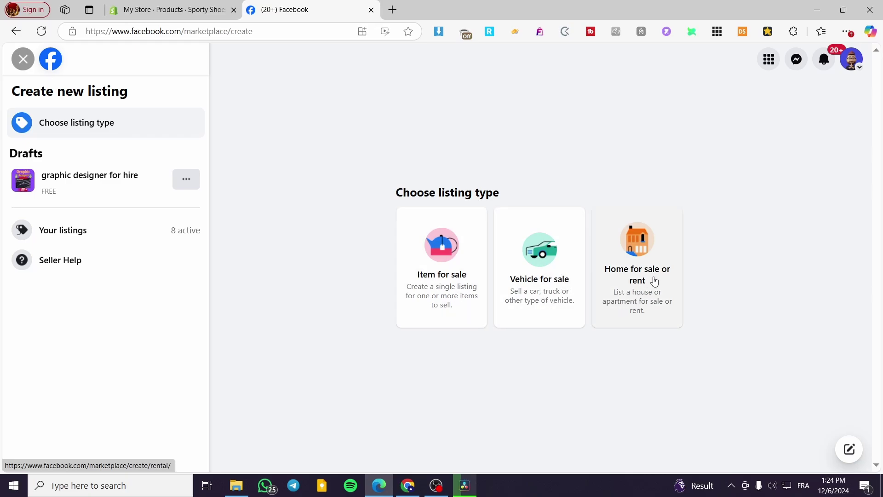
click(423, 270)
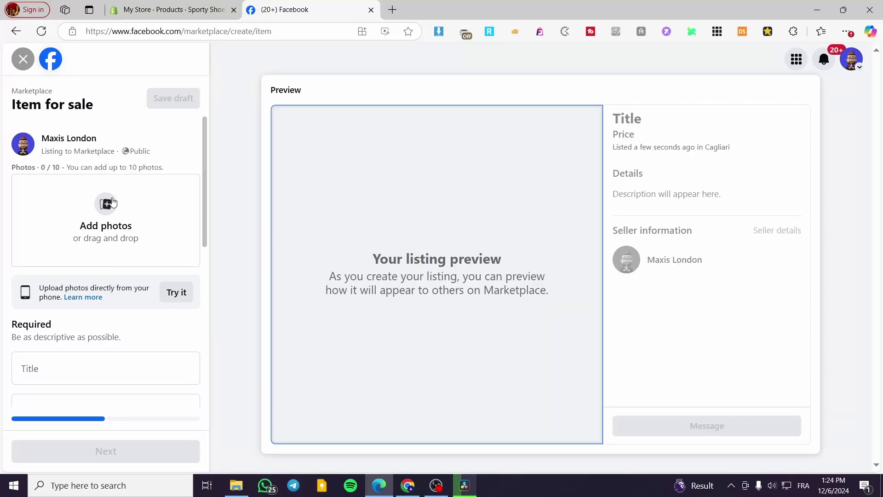
Step: Copy the product title from Shopify and paste 'Sporty Shoes' as the listing title
scroll(79, 348, down, 3)
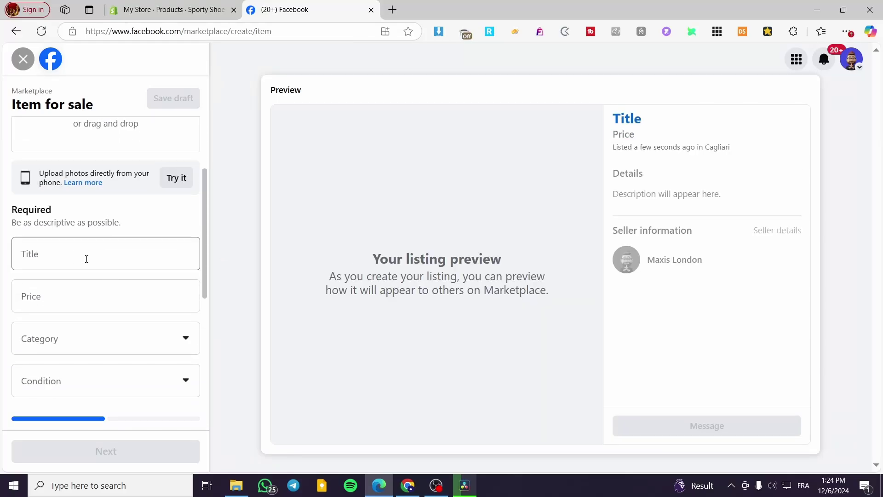
scroll(41, 241, down, 2)
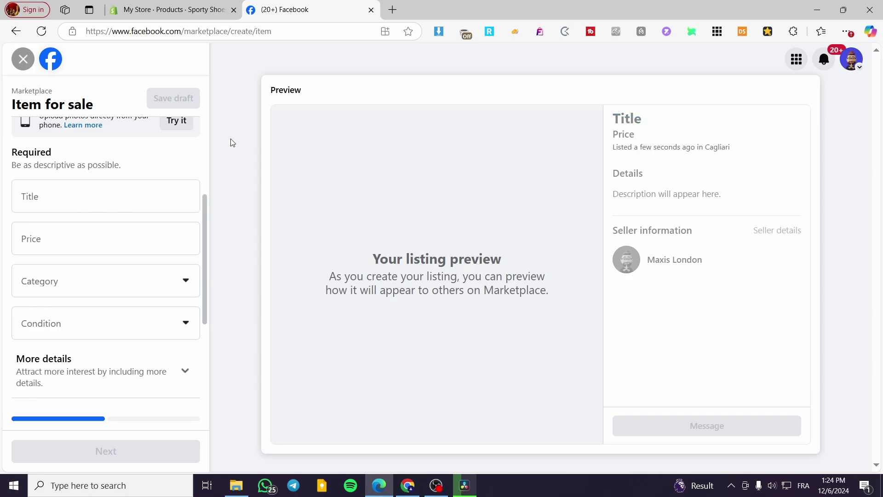
click(136, 7)
drag(312, 152, 188, 152)
key(ctrl+c)
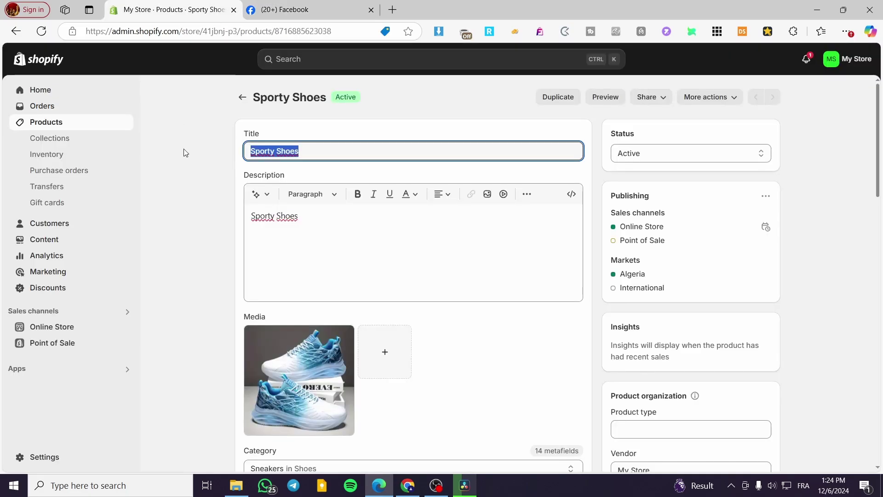
click(281, 9)
click(95, 199)
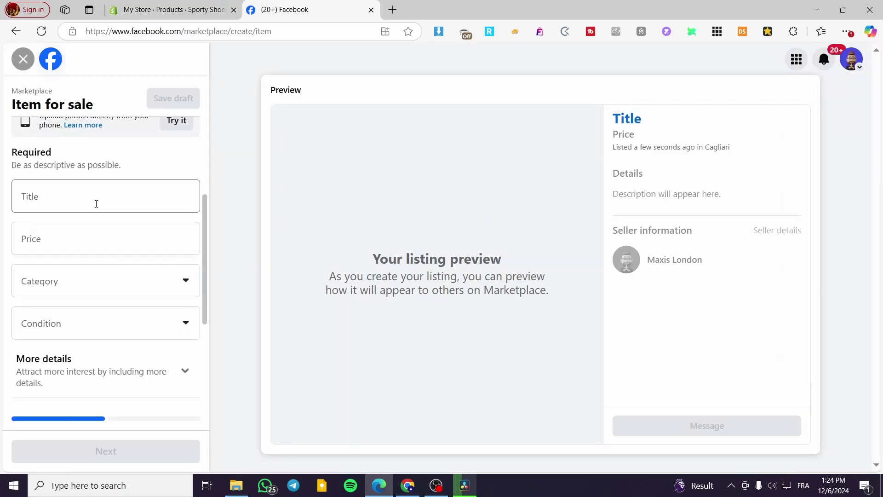
key(ctrl+v)
Step: Enter 59 as the listing price after checking the Shopify product details
key(ctrl+shift+Tab)
scroll(361, 347, down, 7)
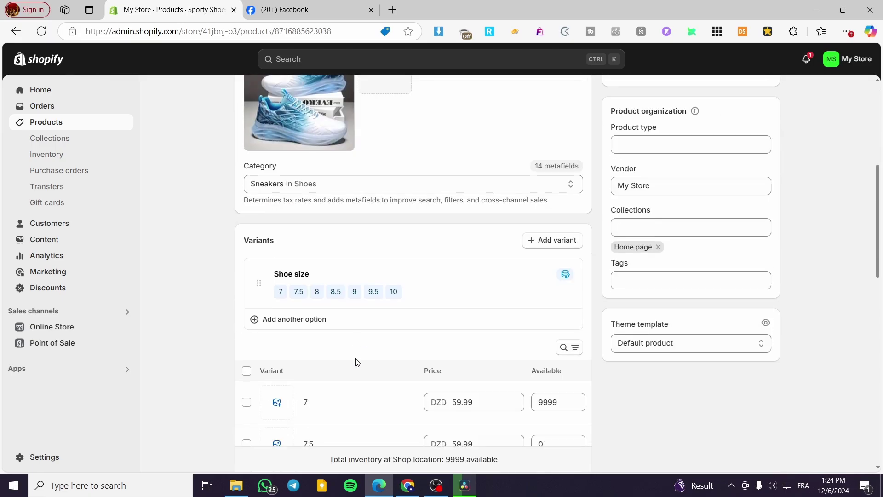
click(281, 9)
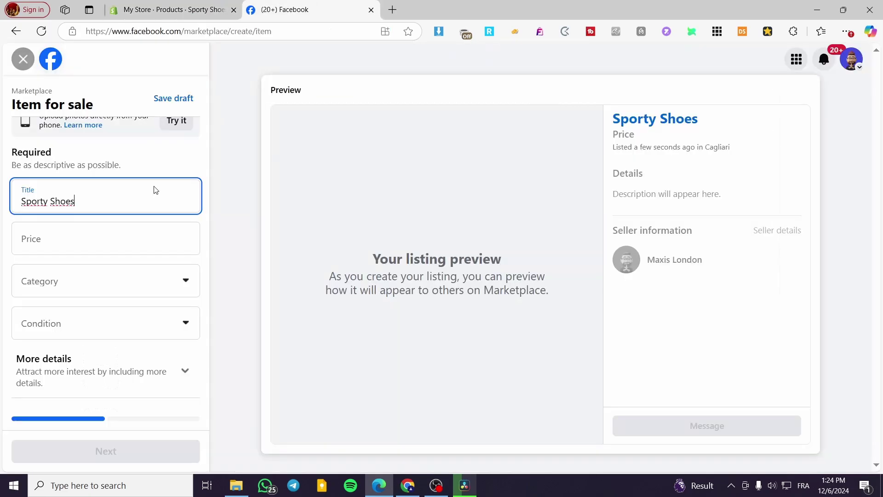
click(100, 240)
text(59 DA)
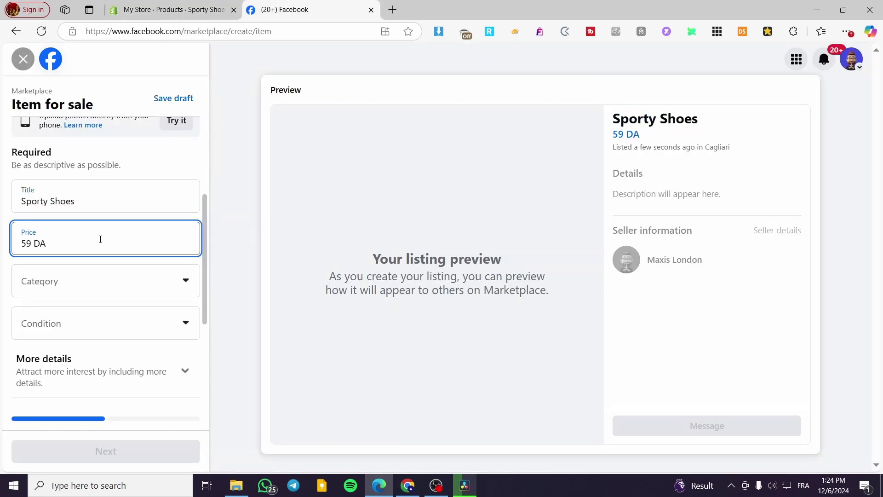
key(BackSpace)
key(BackSpace)
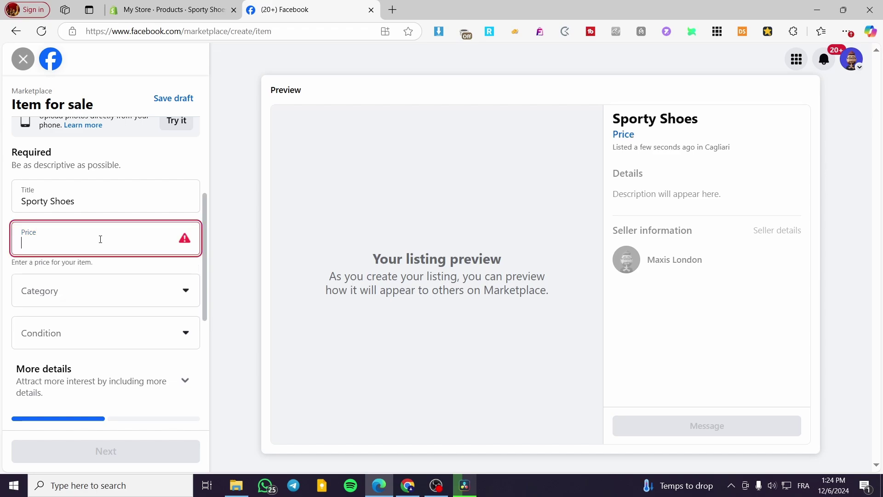
text(59 DA)
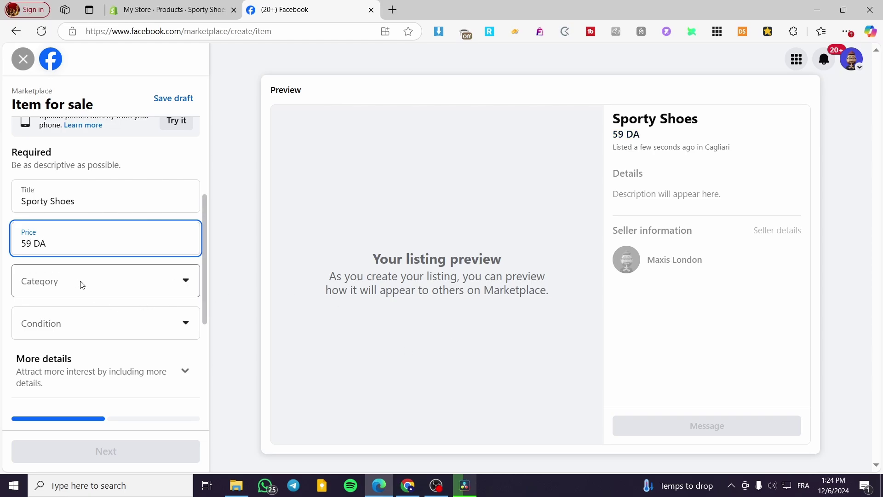
click(162, 4)
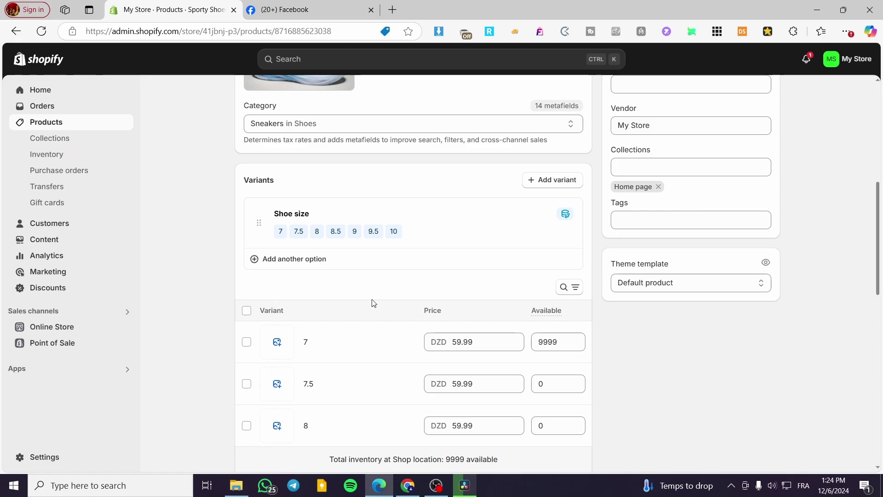
scroll(371, 306, up, 3)
click(285, 9)
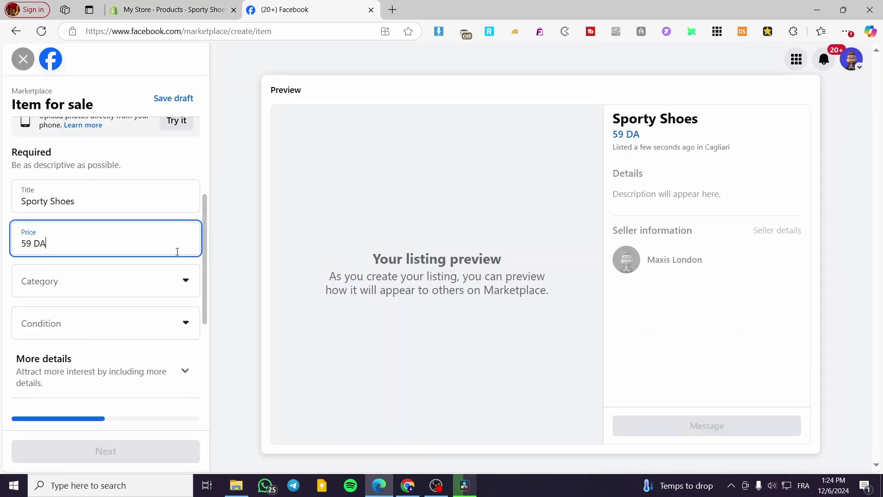
click(87, 281)
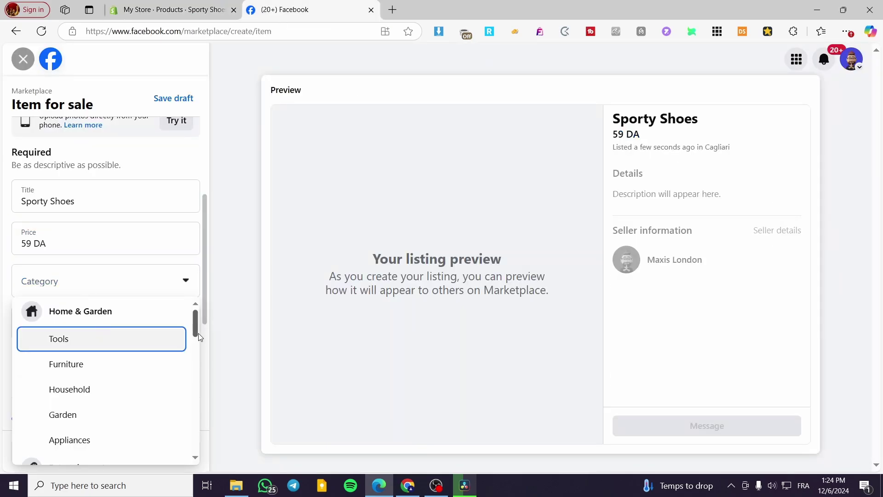
Step: Set category to Men's clothing & shoes and condition to New, and start the size with 9
drag(196, 333, 200, 365)
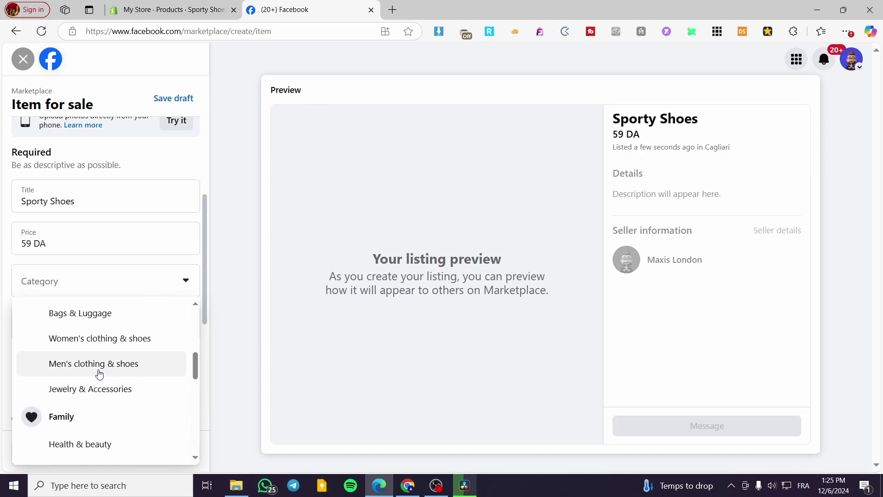
click(77, 374)
click(124, 317)
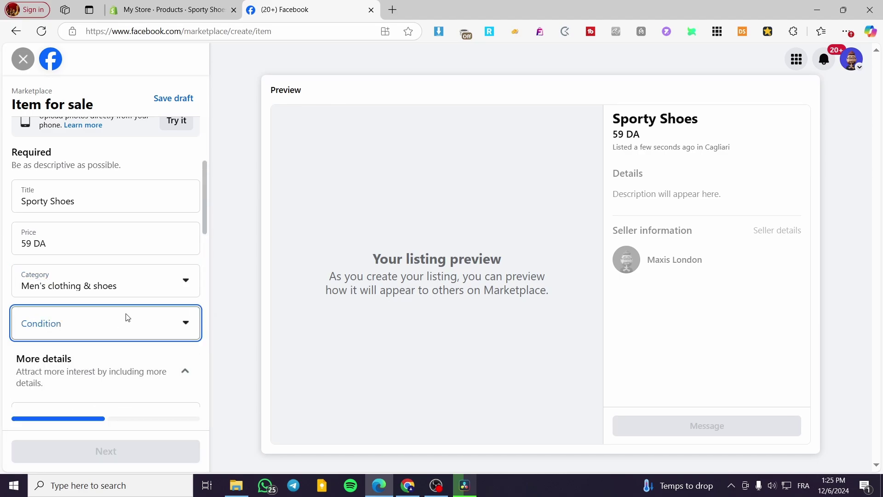
click(112, 358)
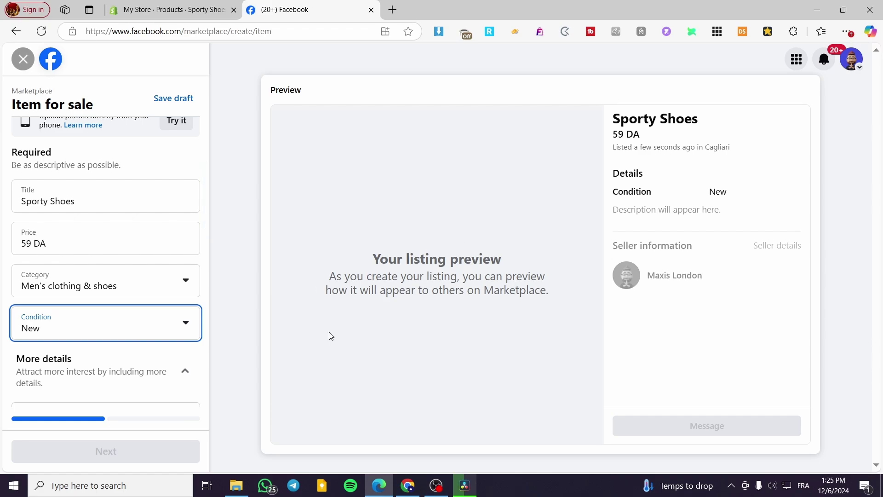
scroll(153, 367, down, 2)
scroll(153, 366, down, 3)
click(126, 189)
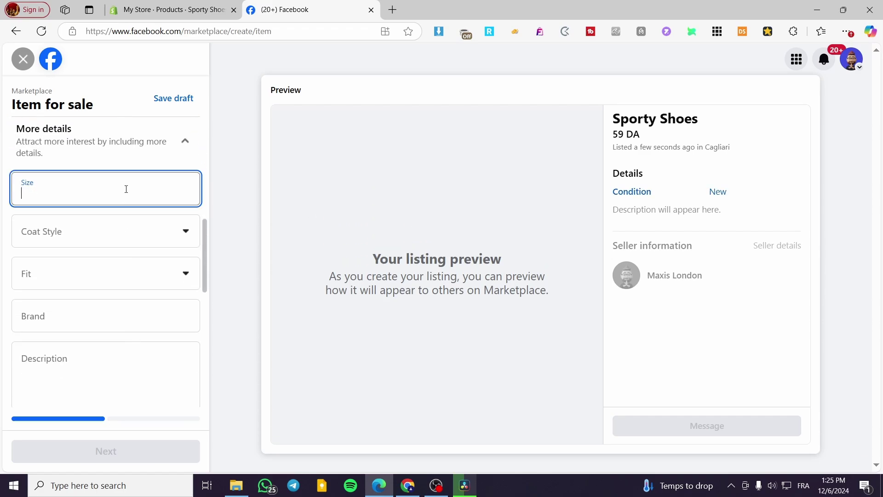
text(9)
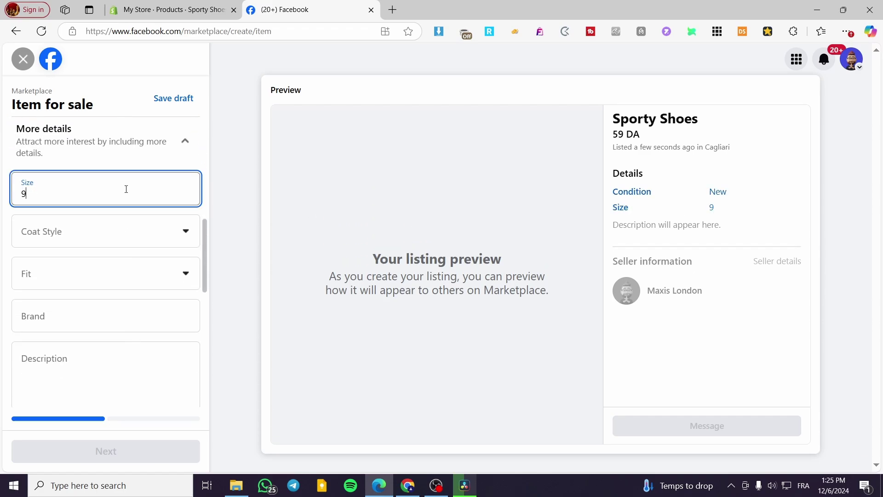
text(all siez)
Step: Check the Shopify shoe sizes and make the listing size 'From 7-10 US sizes', leaving fit unset
click(164, 6)
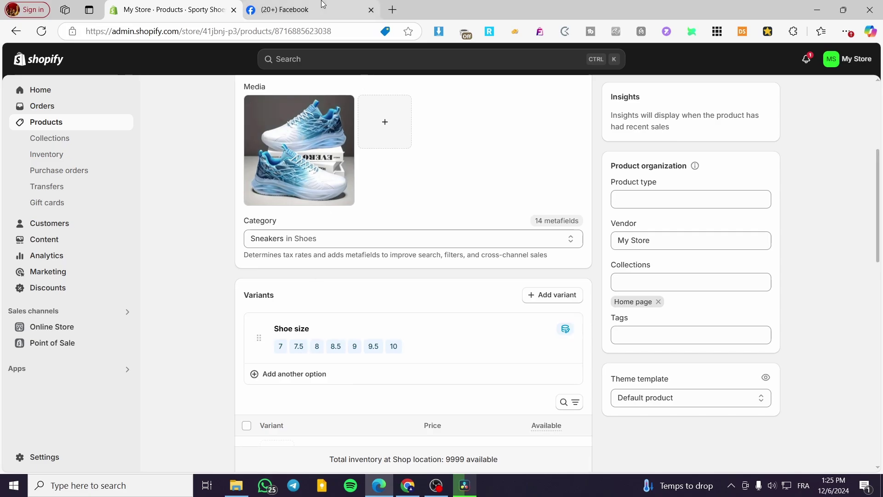
click(323, 6)
text(7)
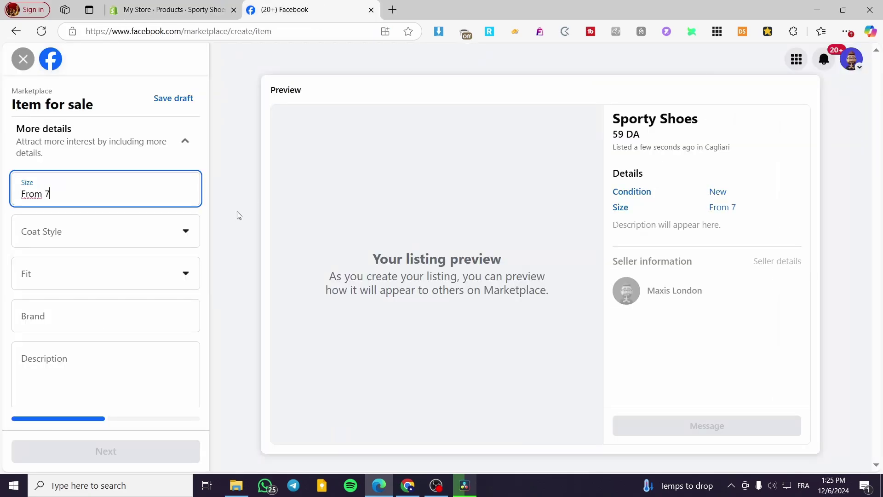
text(-10)
click(227, 263)
click(133, 190)
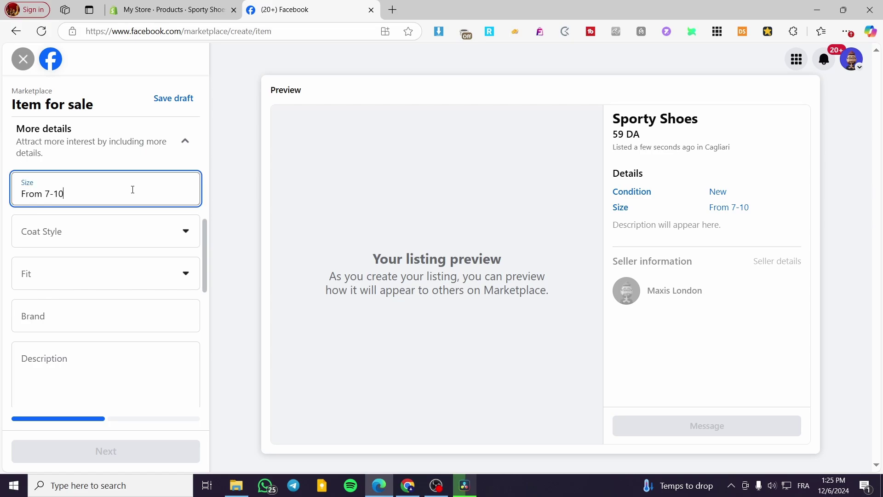
text(US s)
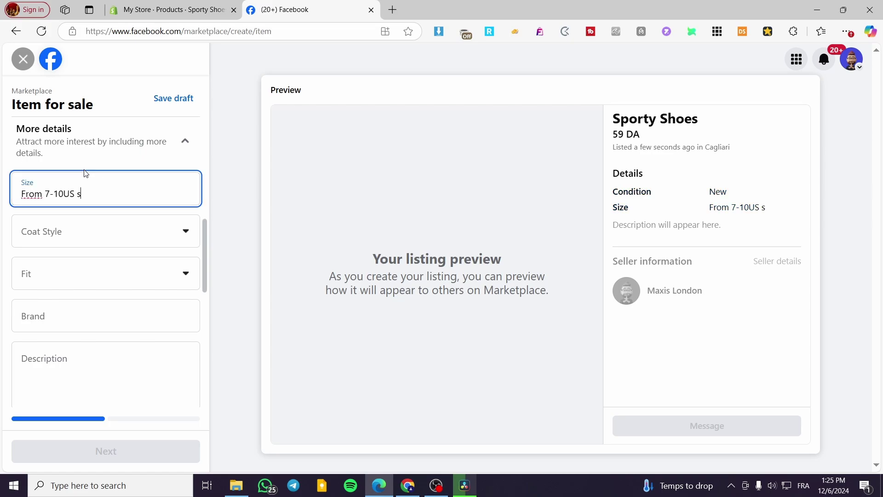
text(izes)
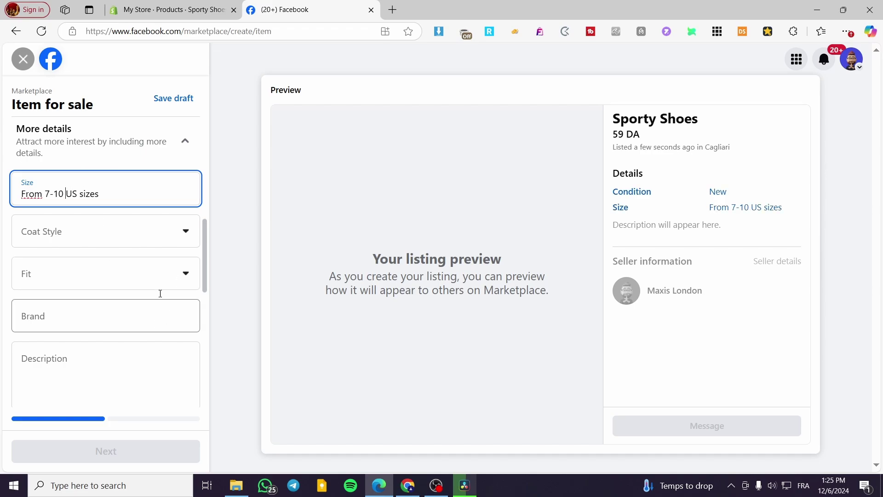
click(170, 281)
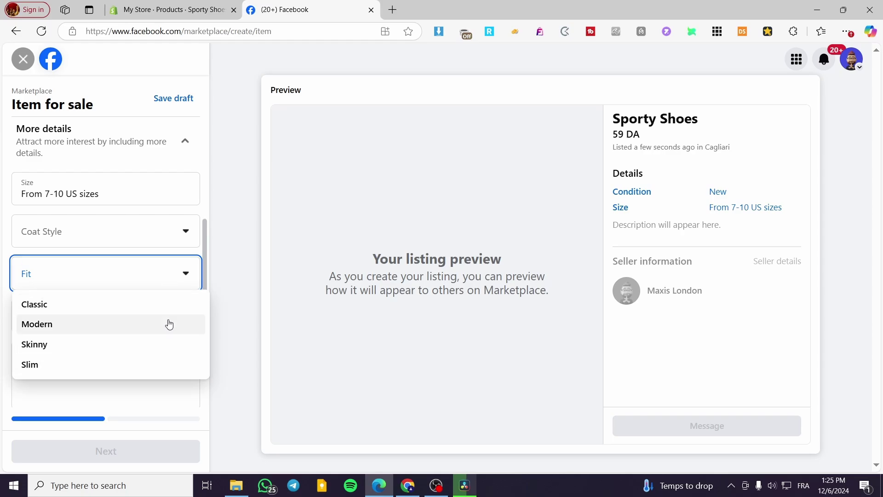
click(249, 264)
scroll(180, 312, down, 2)
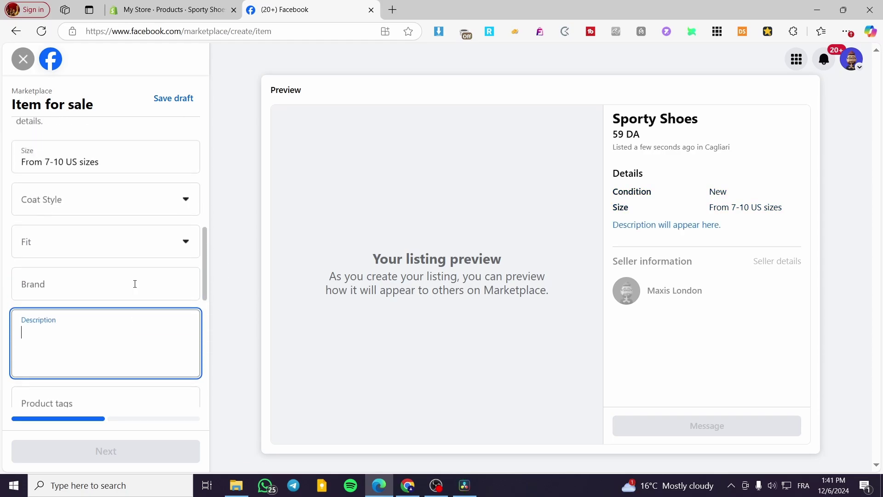
Step: Copy 'Sporty Shoes' from the Shopify description and paste it into the listing description
scroll(129, 286, down, 2)
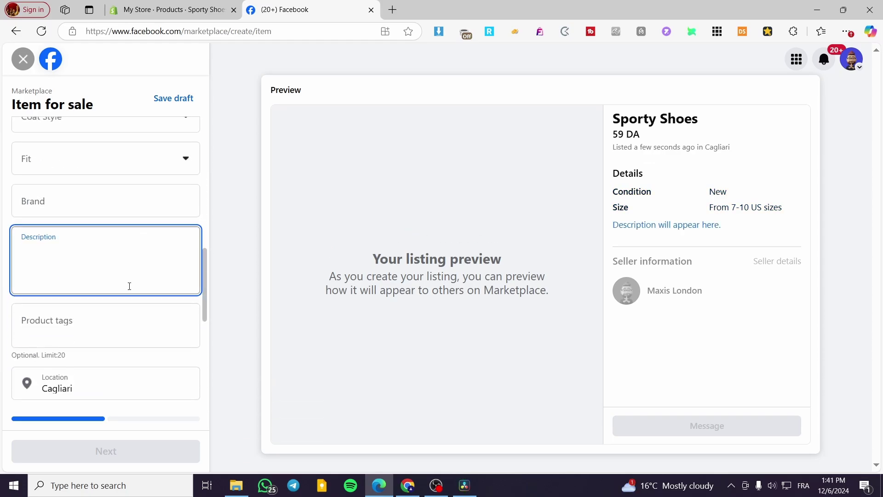
click(170, 10)
drag(300, 216, 224, 213)
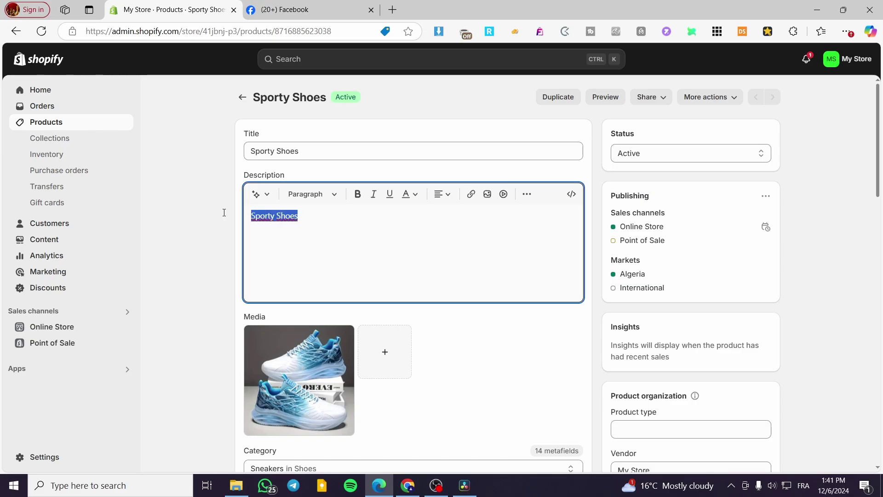
key(ctrl+c)
click(286, 10)
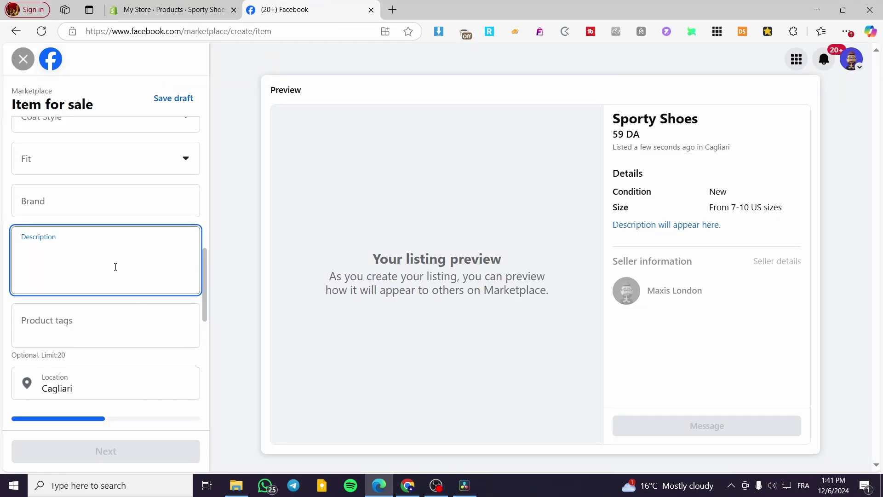
key(ctrl+v)
Step: Add the product tags Shoe and Sport shoe
click(92, 324)
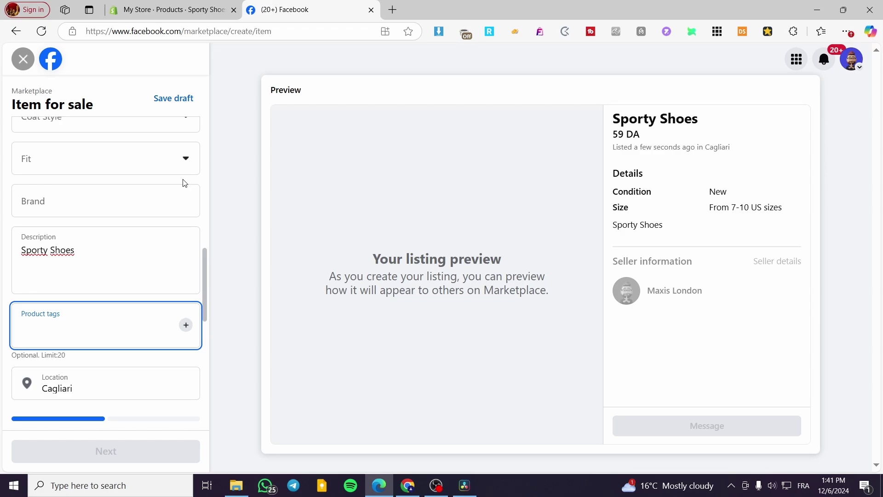
text(Shoe)
key(Return)
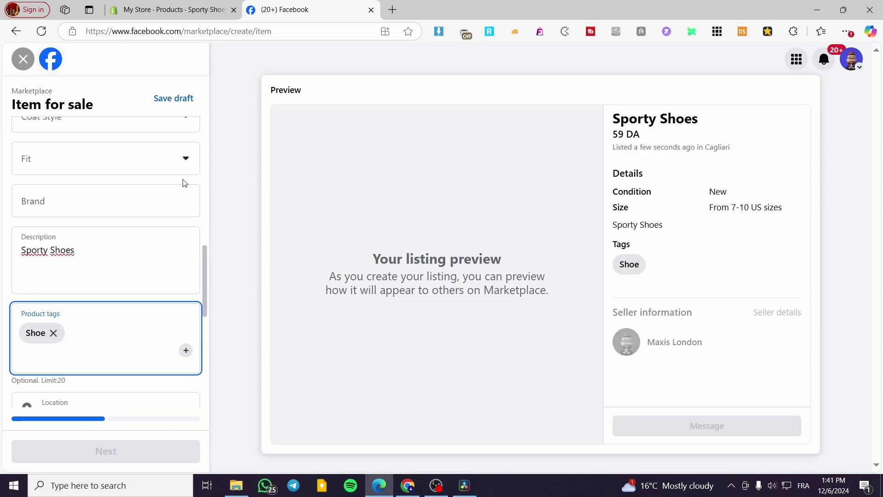
text(SPorty)
key(BackSpace)
key(BackSpace)
text(port shoe)
key(BackSpace)
key(Return)
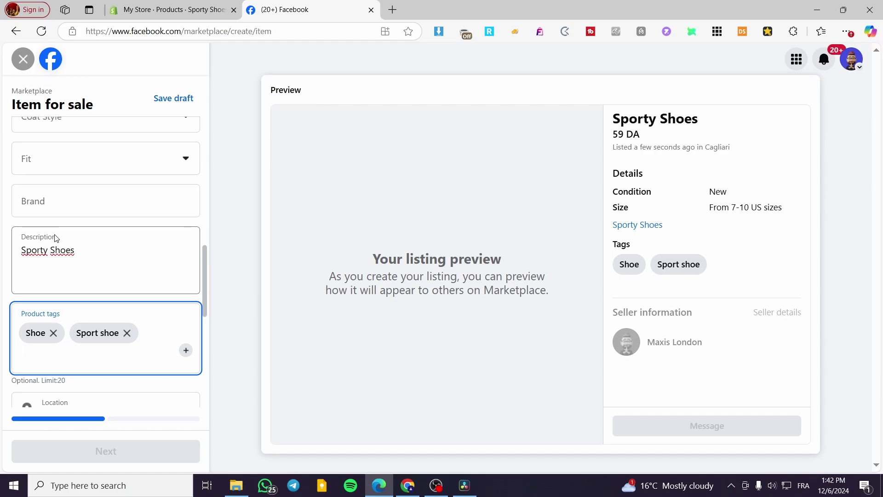
Step: Turn on Hide from friends for the listing
scroll(81, 234, down, 1)
scroll(83, 237, down, 3)
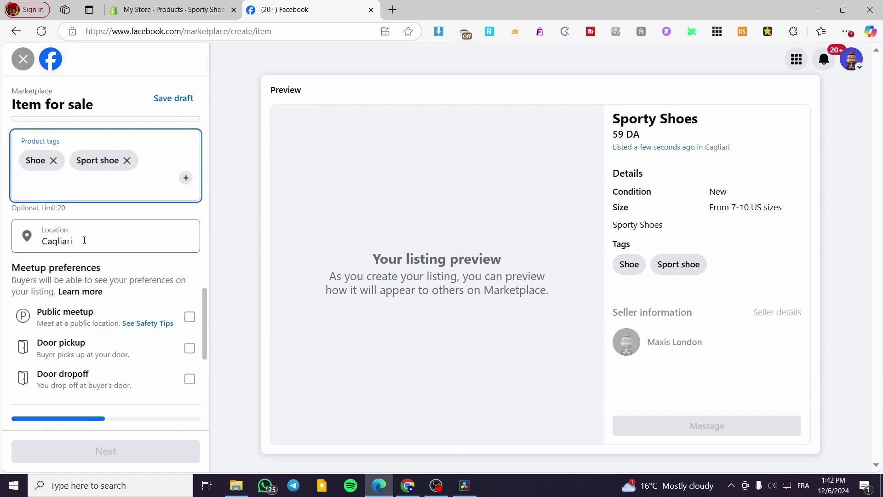
scroll(111, 238, down, 2)
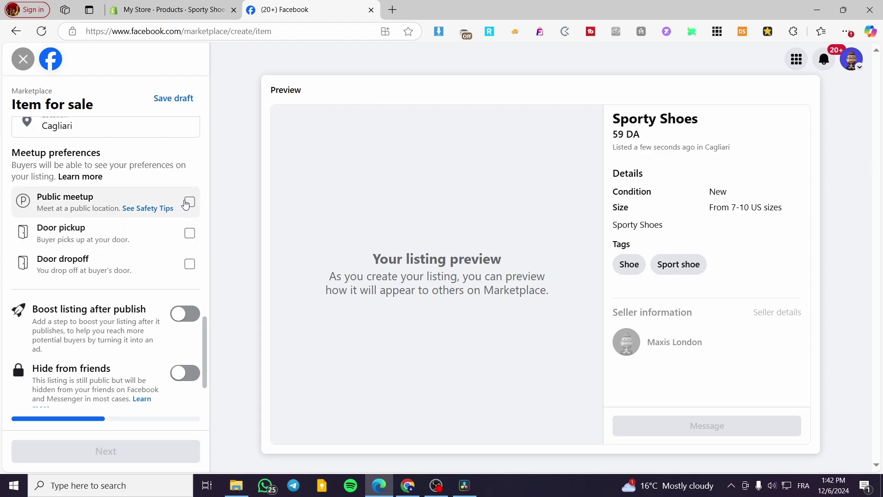
scroll(152, 241, down, 1)
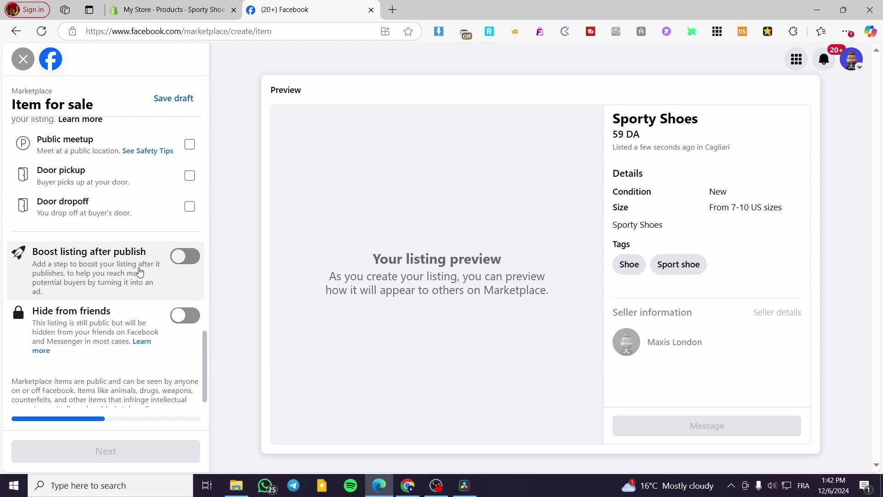
click(187, 316)
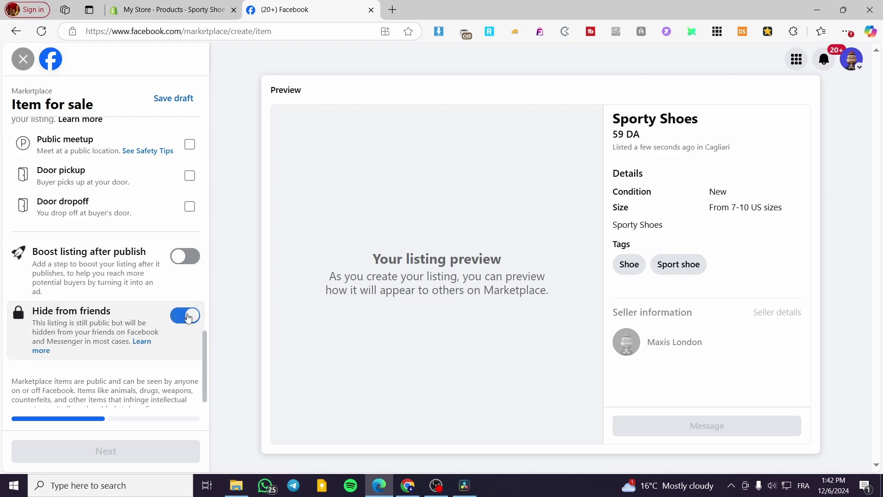
scroll(174, 318, down, 1)
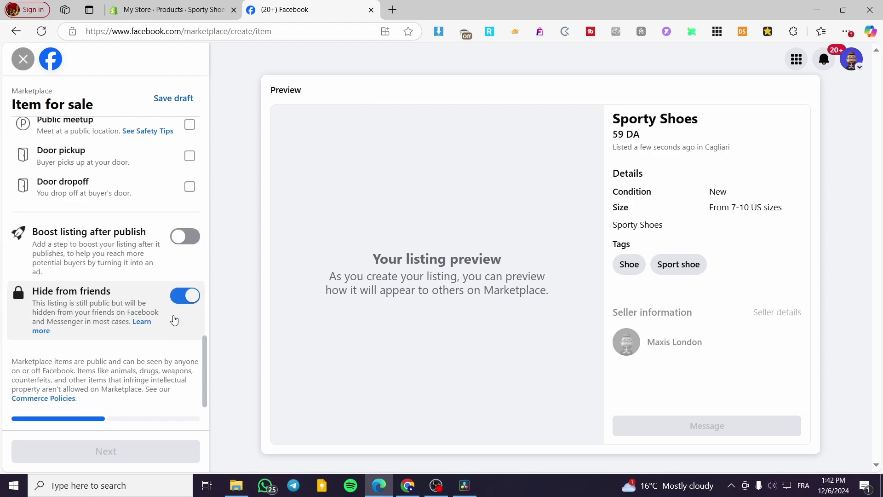
scroll(192, 365, up, 2)
scroll(192, 365, up, 10)
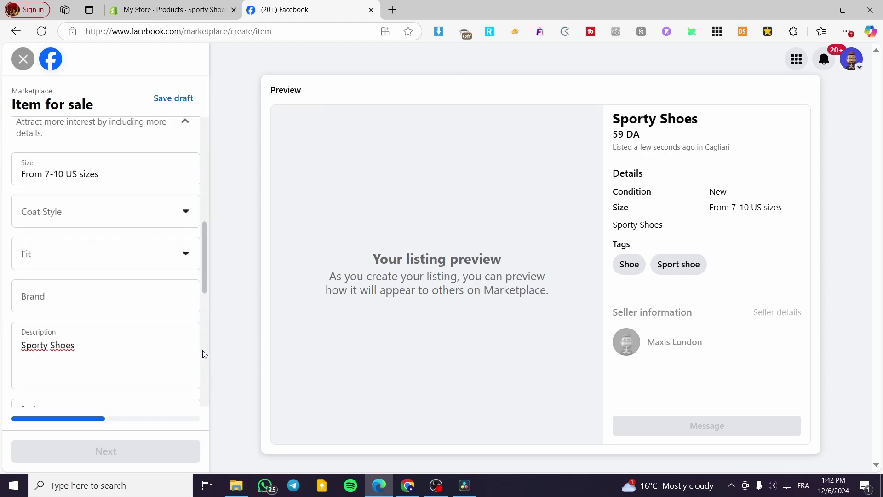
scroll(203, 206, up, 8)
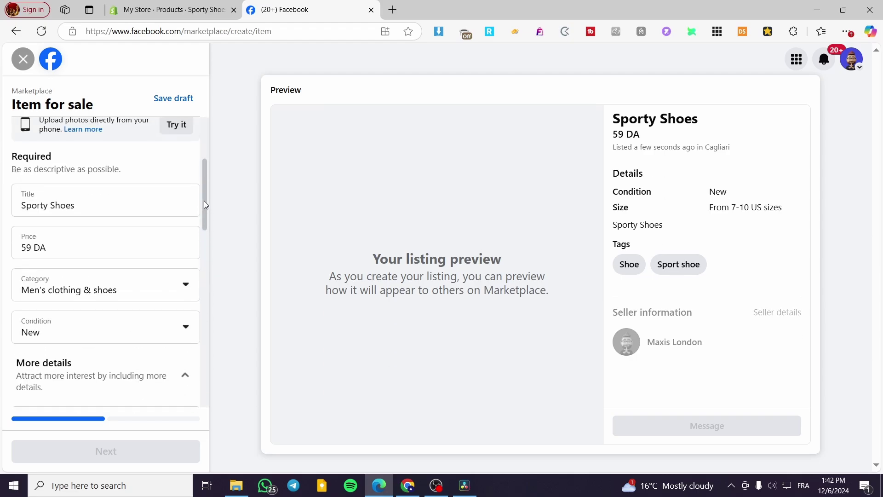
Step: Attach the blue-and-white sneaker image from Downloads as the listing photo, closing the stray pizza image
click(846, 31)
click(785, 227)
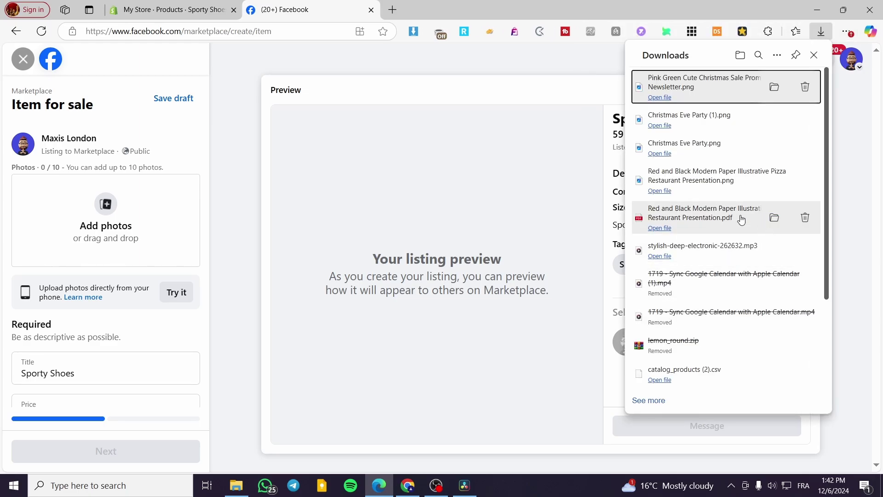
drag(732, 189, 682, 203)
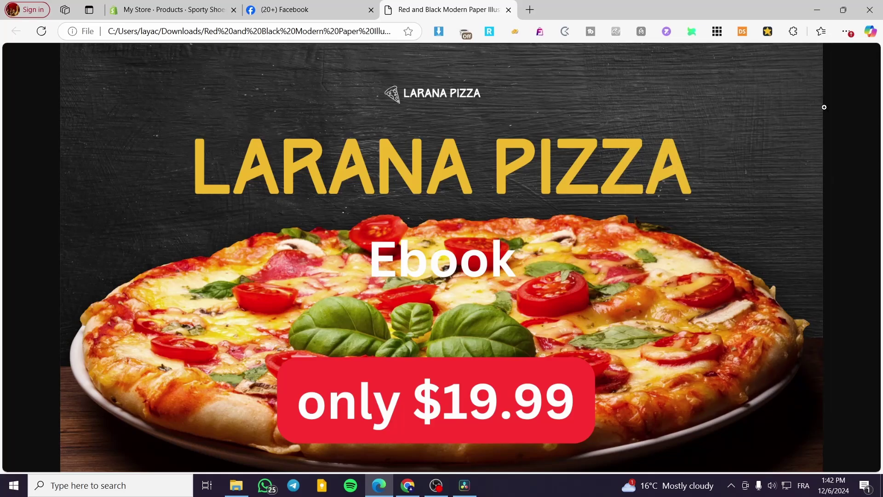
click(509, 10)
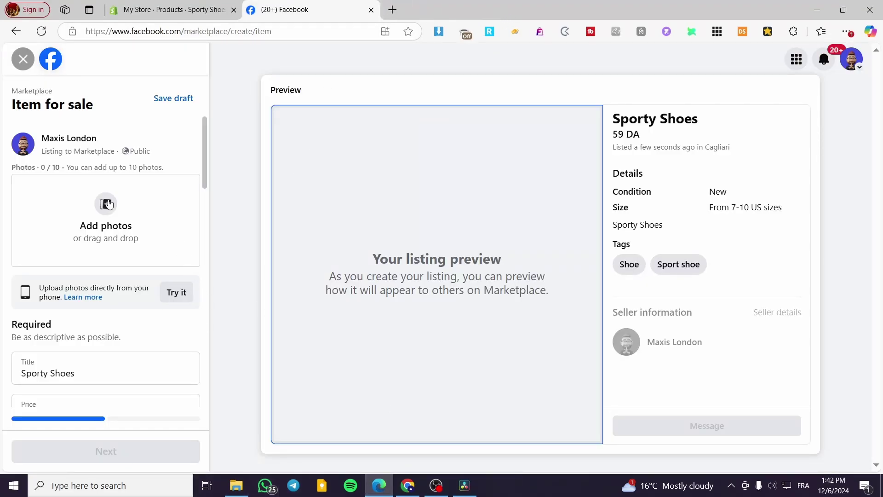
click(325, 213)
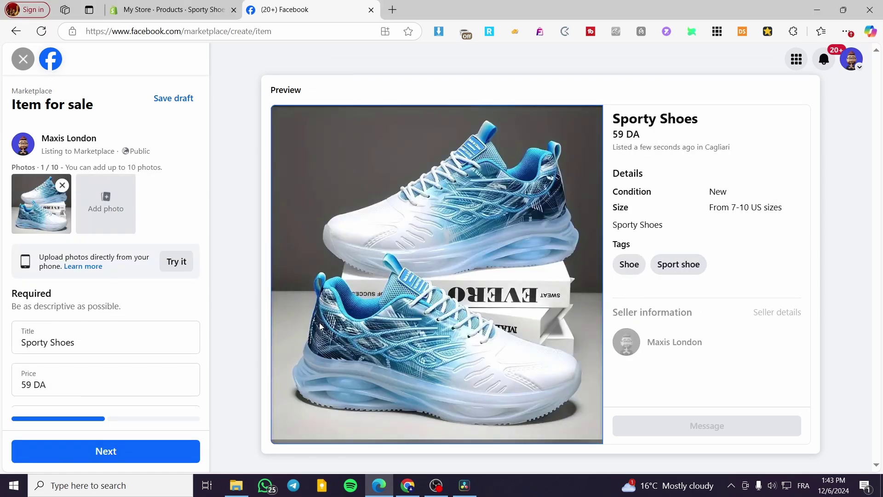
scroll(229, 286, down, 3)
Step: Publish the Sporty Shoes listing at DZD59, then return to the Facebook home feed
click(140, 453)
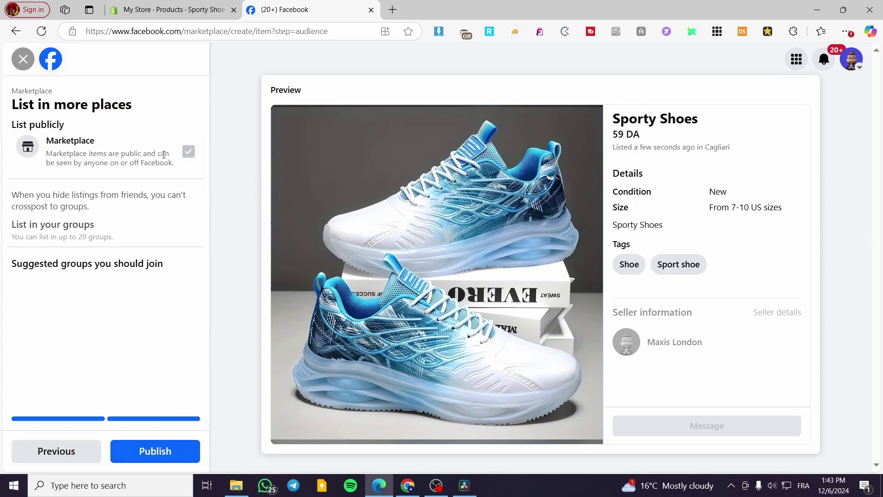
click(166, 452)
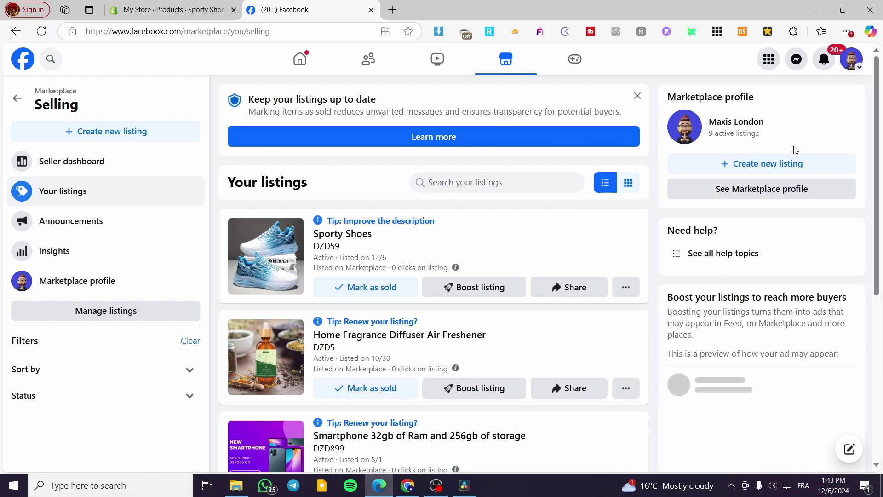
click(27, 68)
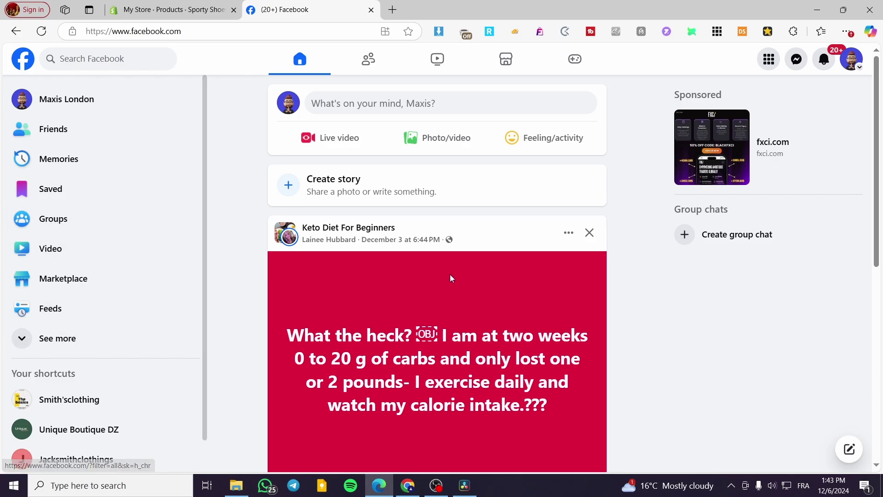
Step: Switch the profile to the Smith'sclothing page and dismiss the switch notification
click(851, 59)
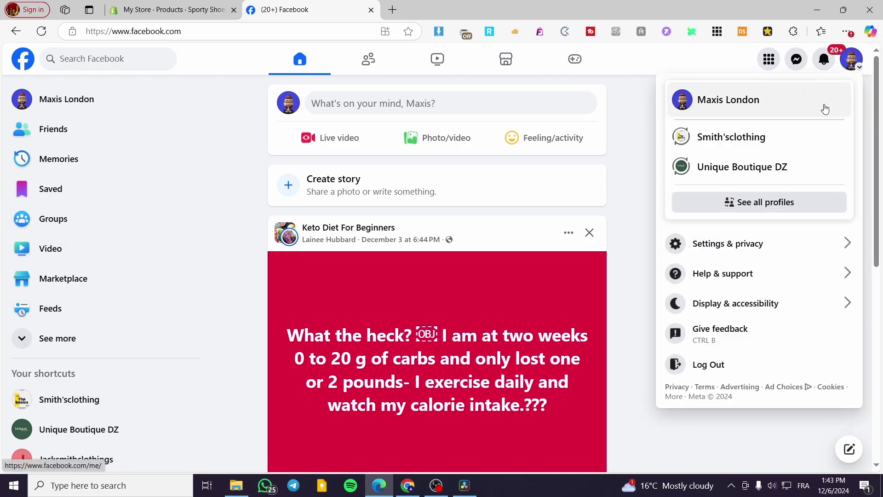
click(759, 136)
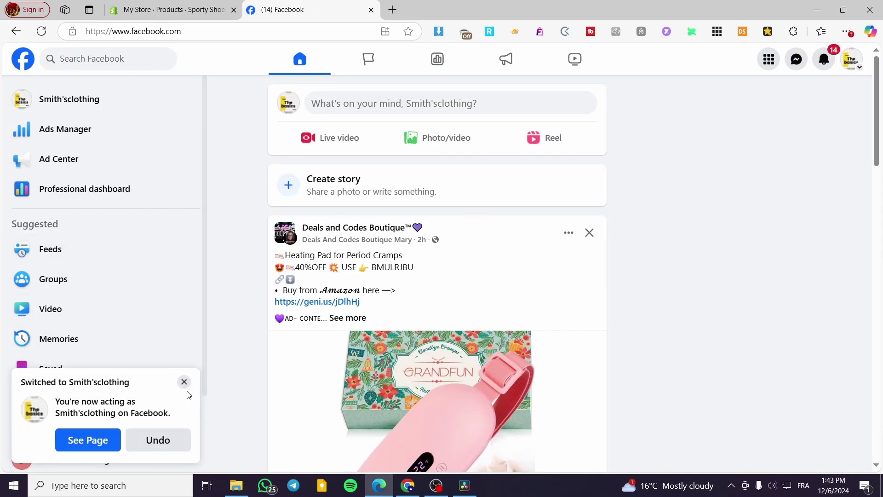
click(184, 381)
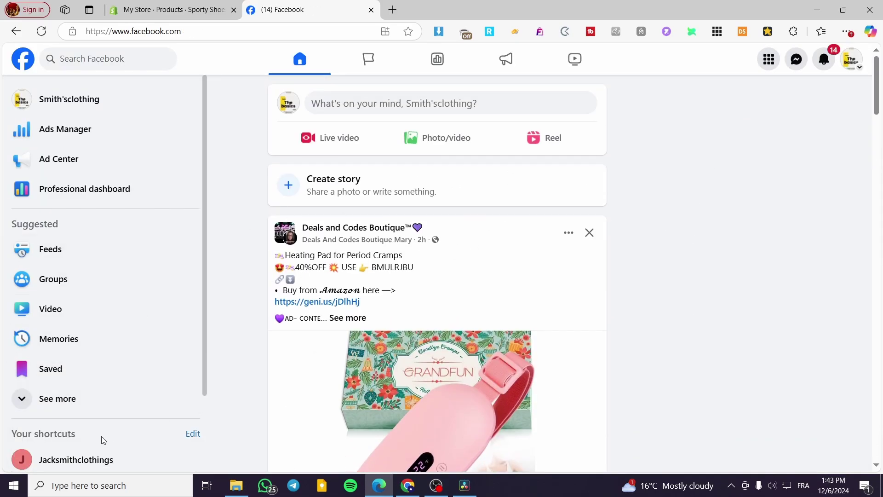
Step: Open the page's Professional dashboard and launch Meta Business Suite in a new tab
click(47, 409)
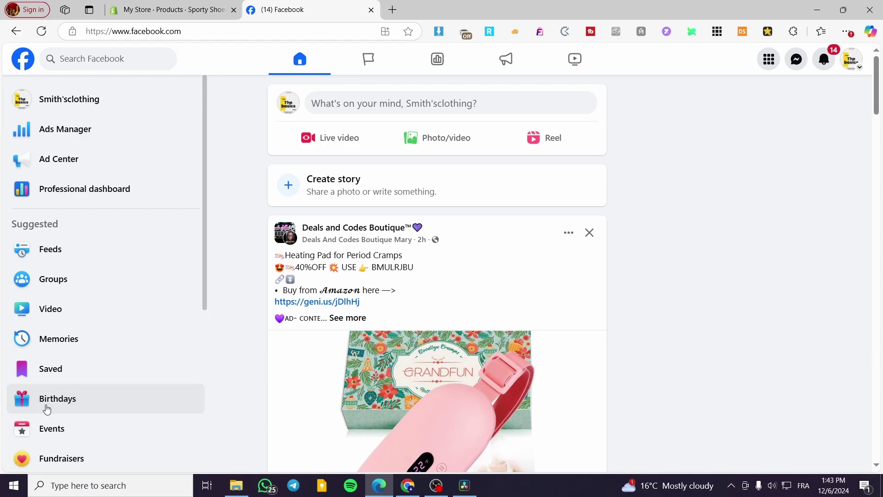
click(140, 192)
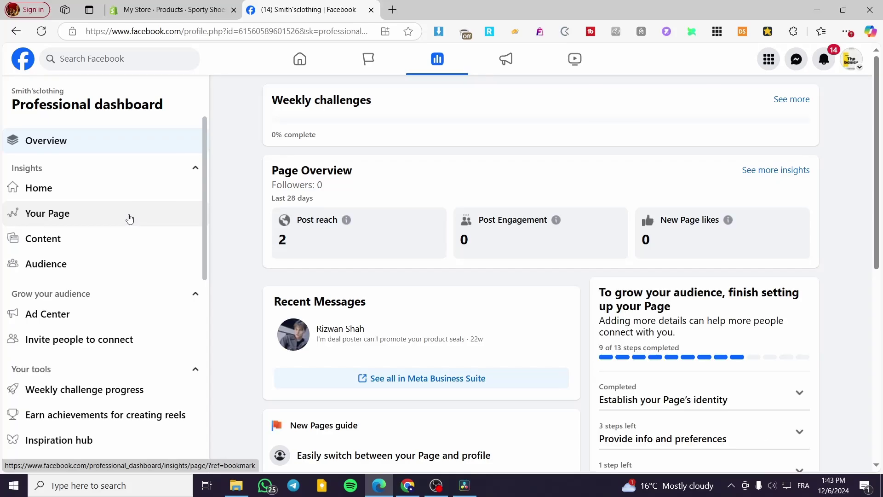
scroll(130, 220, down, 9)
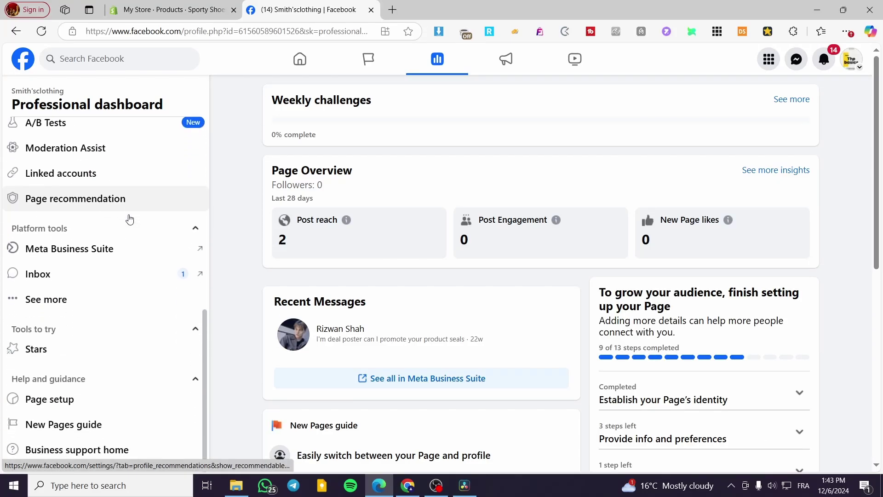
click(36, 259)
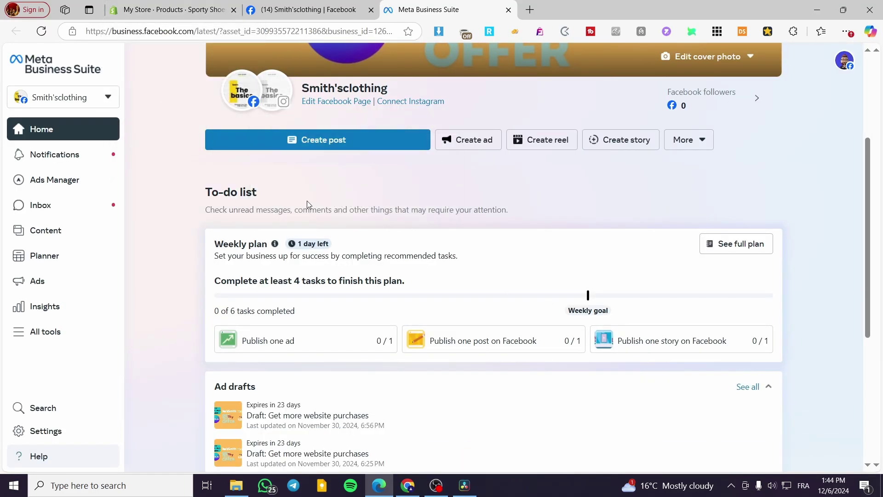
Step: From the Shopify admin home, search the App Store for 'Facebook'
click(217, 10)
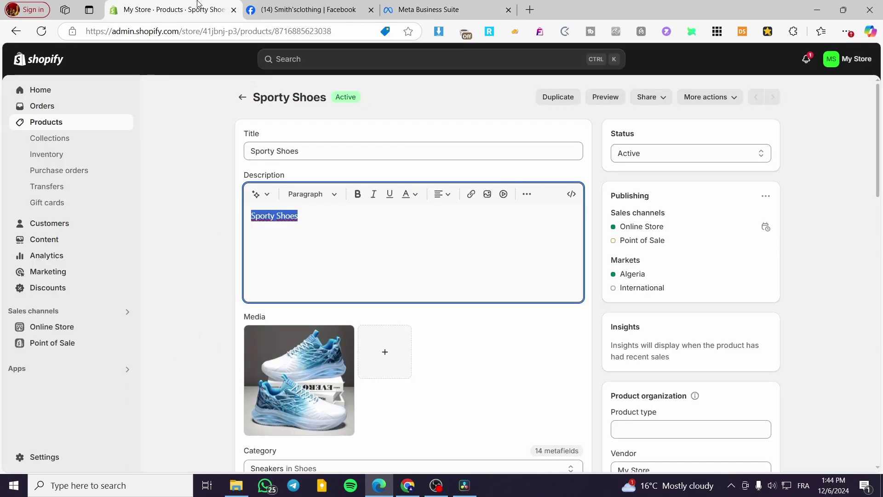
click(41, 92)
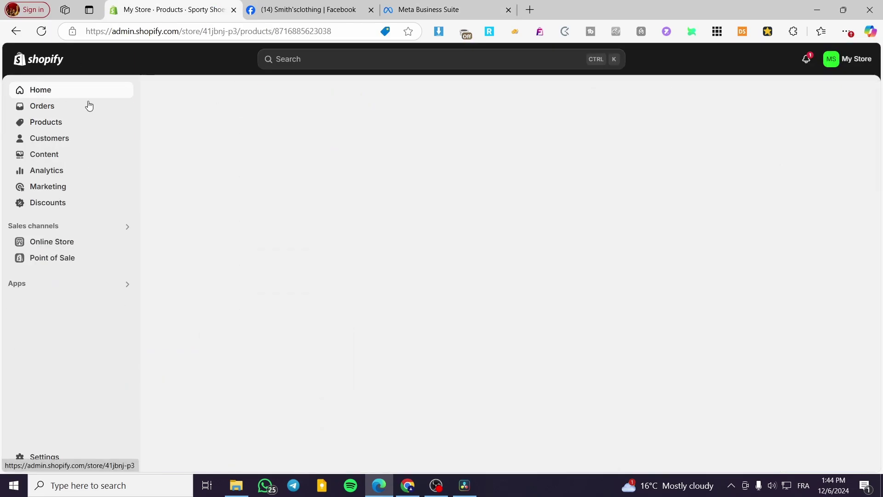
click(301, 61)
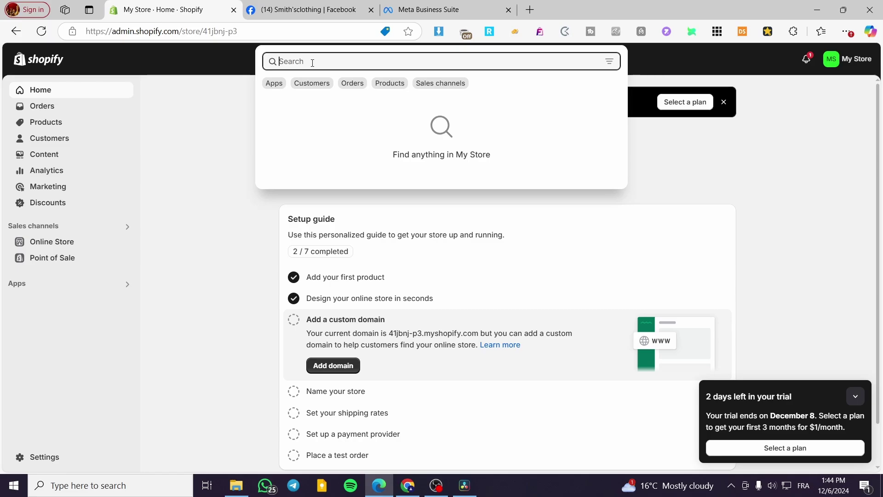
text(Face)
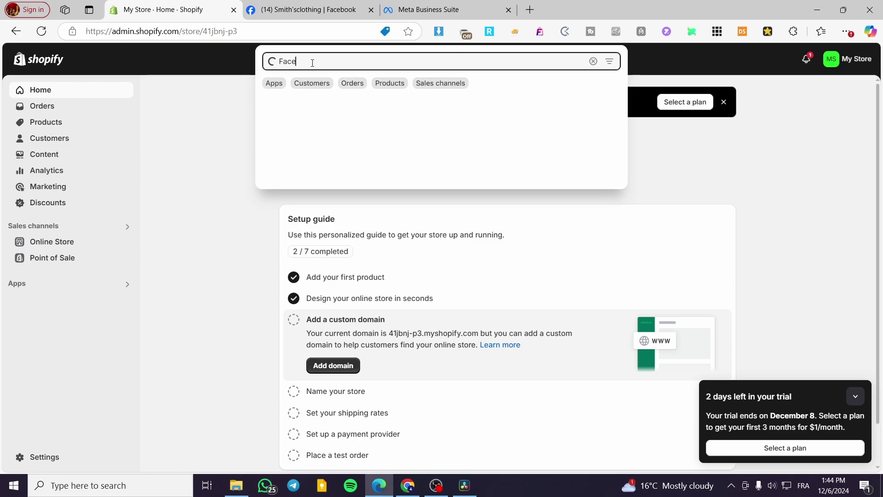
text(book)
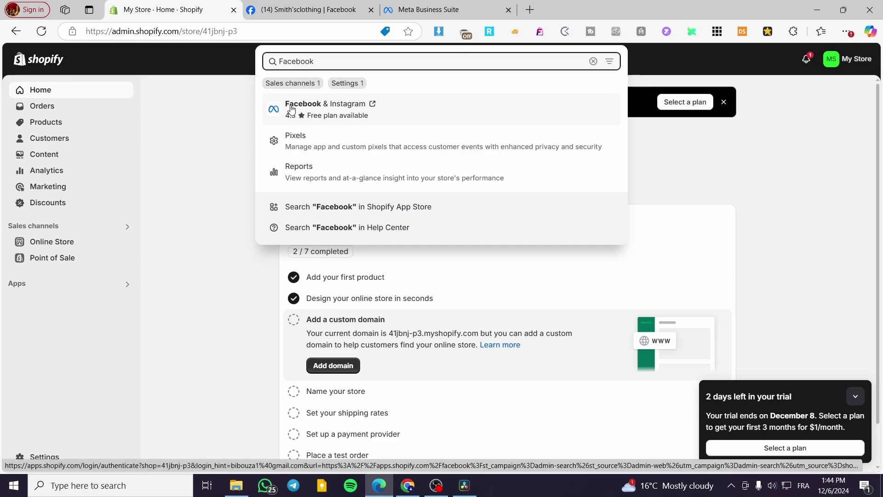
click(355, 212)
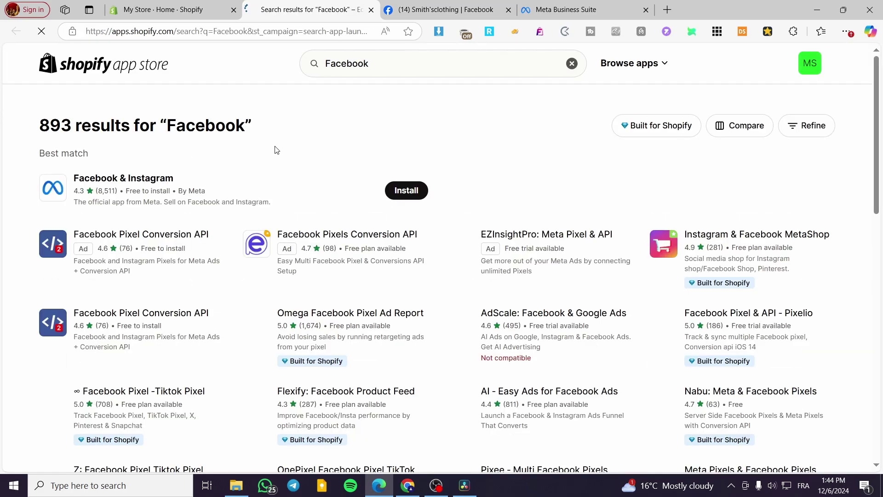
Step: Open Meta's Facebook & Instagram app listing and start installing it on My Store
click(92, 179)
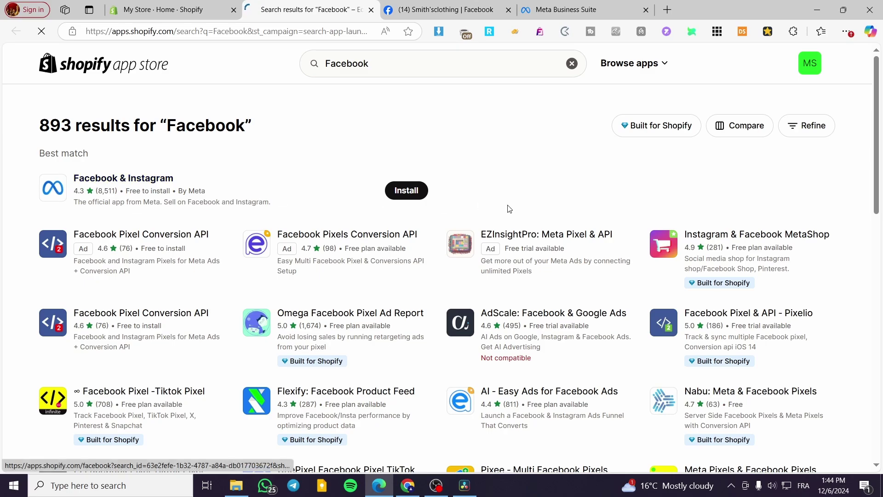
click(130, 347)
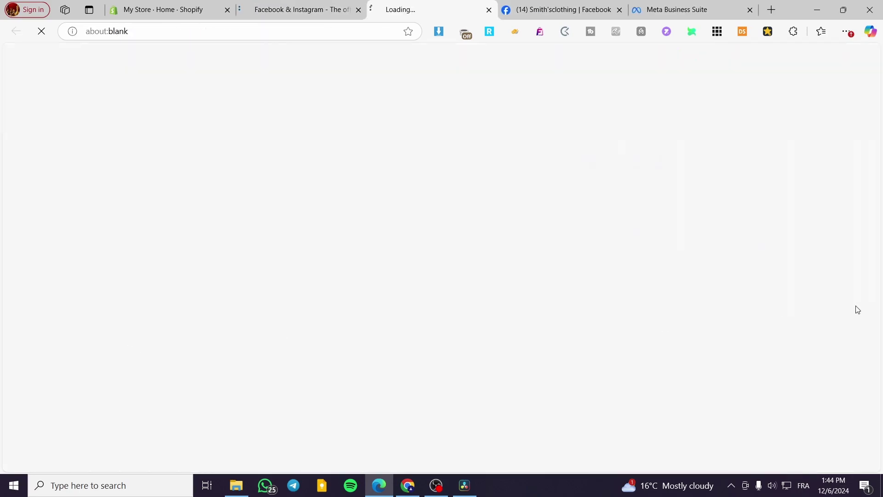
click(359, 10)
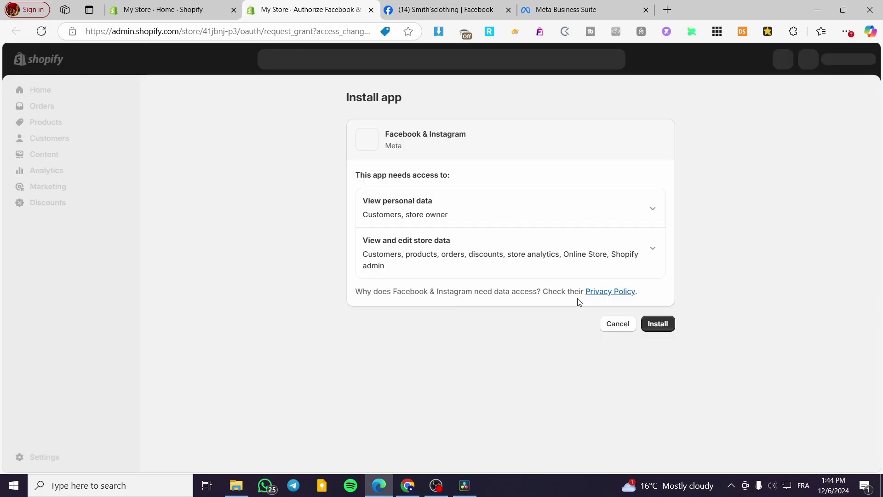
Step: Install the Facebook & Instagram channel, pin it to the sidebar, and begin Advantage+ catalog ads setup
click(654, 324)
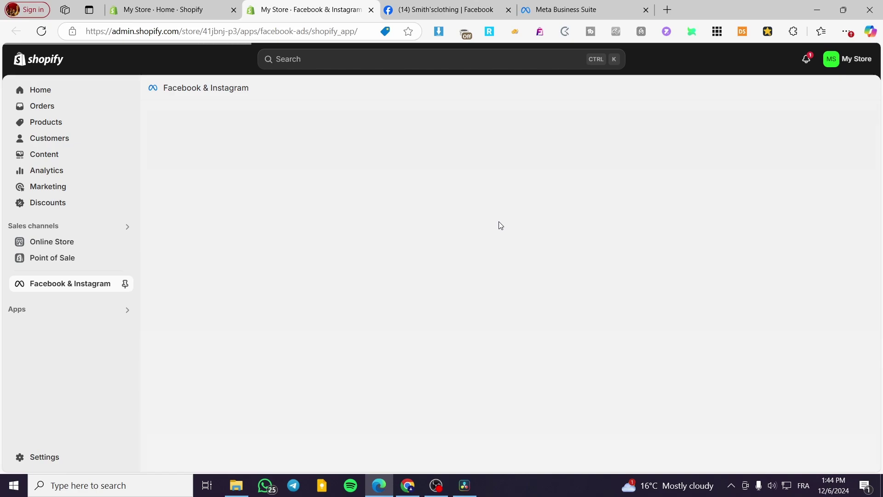
click(125, 284)
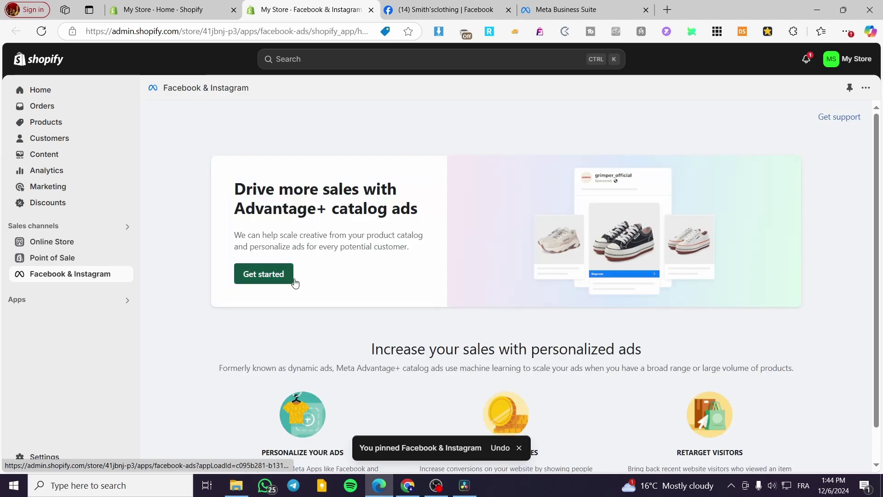
click(280, 278)
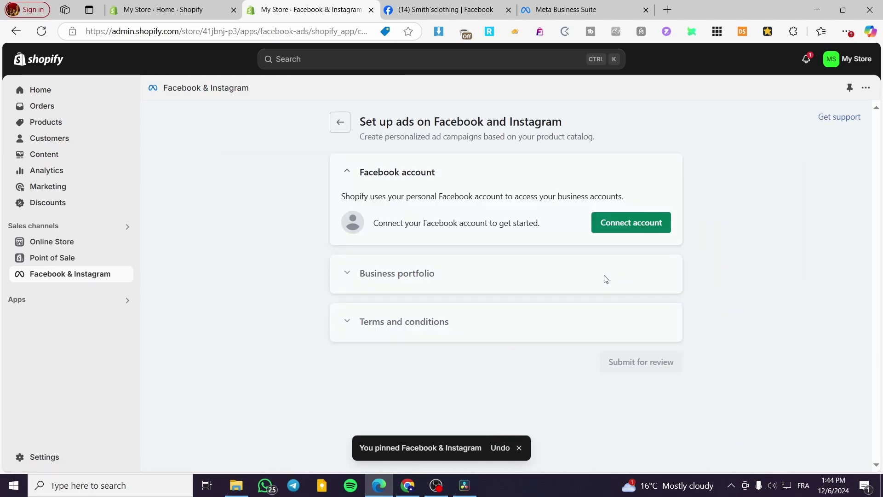
Step: Connect the personal Facebook account to the Facebook & Instagram channel
click(650, 229)
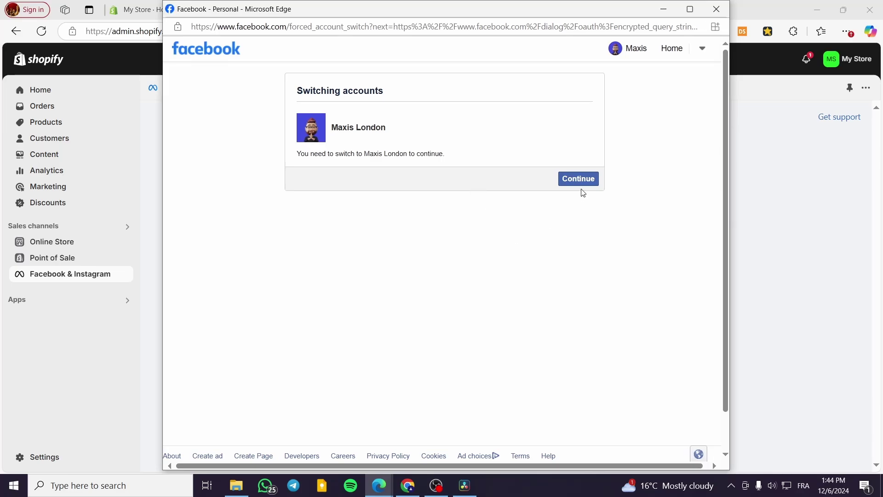
click(578, 180)
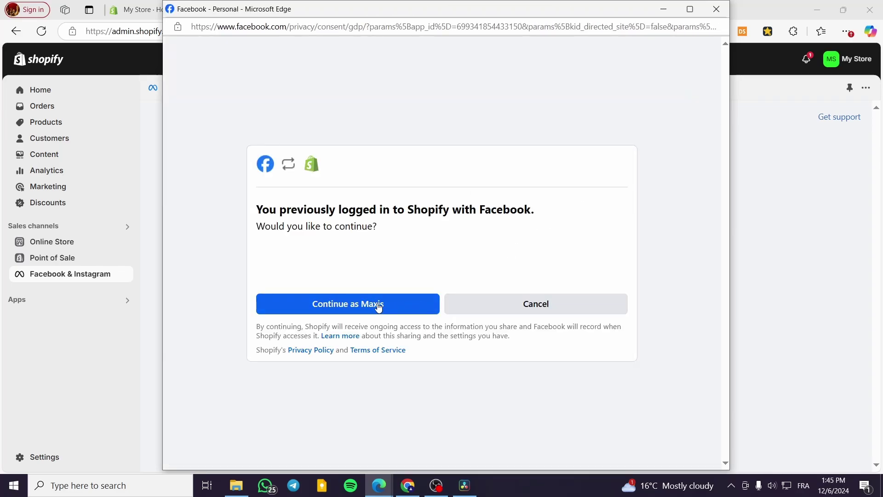
click(378, 306)
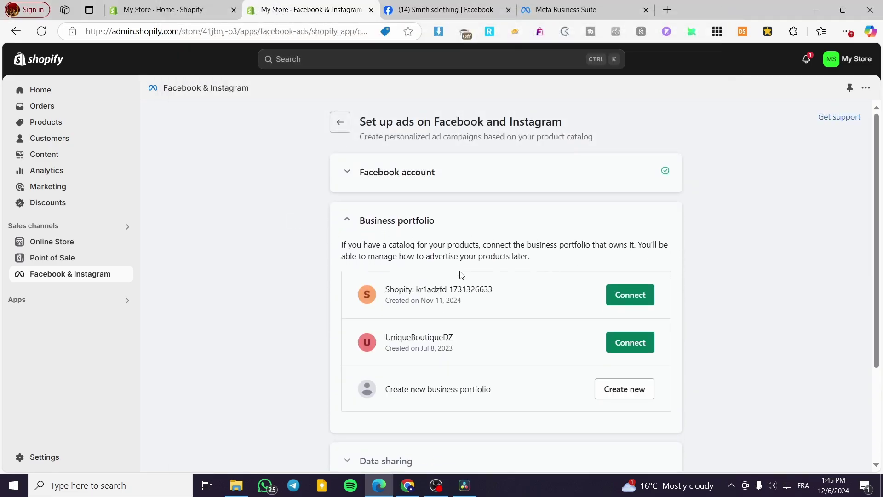
Step: Connect the existing Shopify business portfolio instead of creating a new one
scroll(549, 244, down, 1)
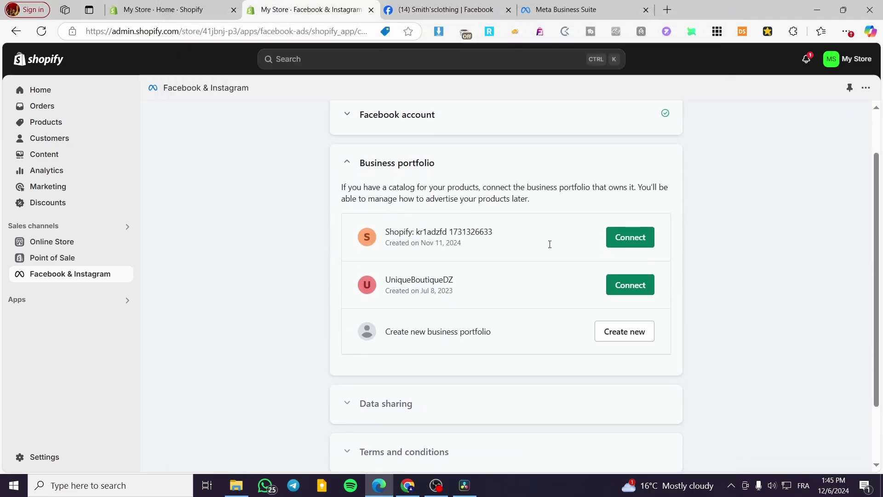
click(637, 336)
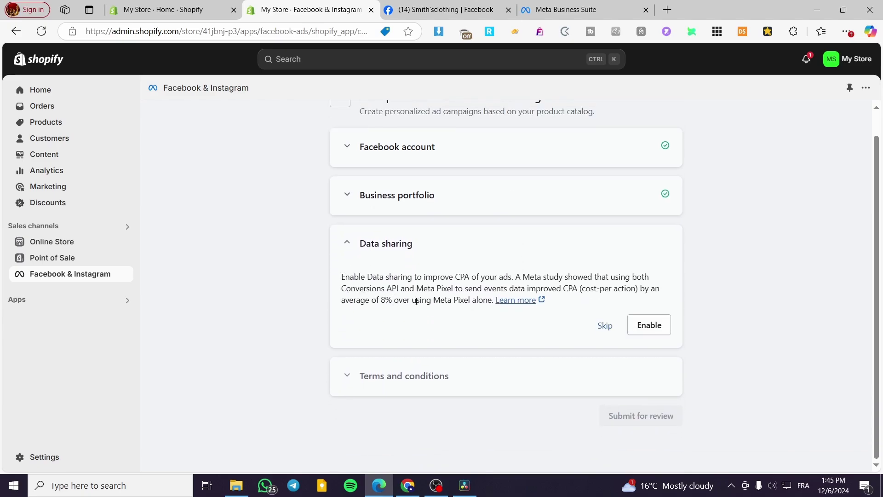
click(649, 325)
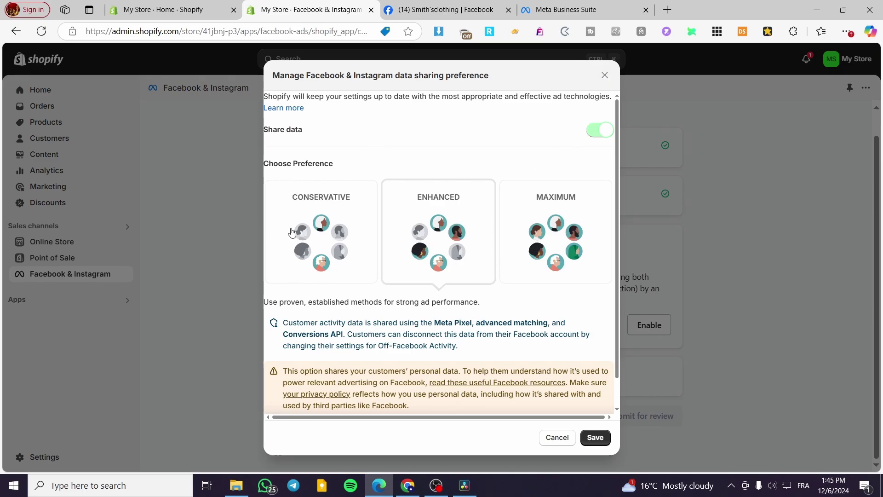
scroll(440, 369, down, 1)
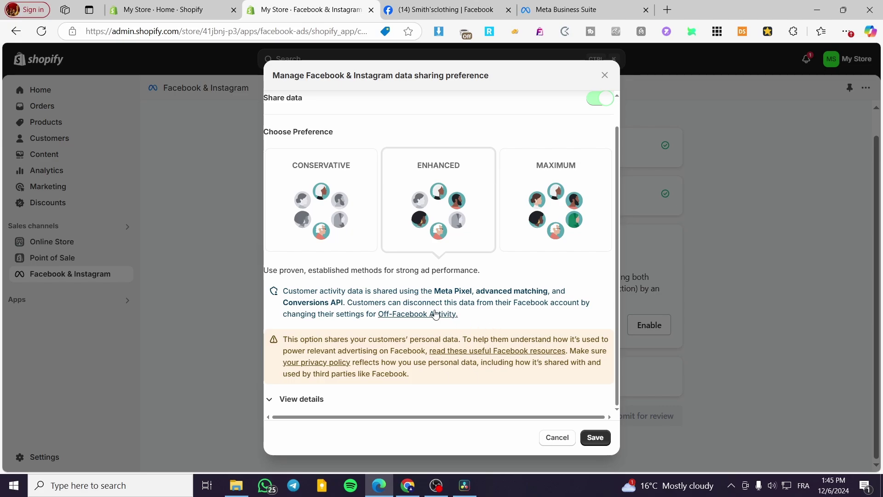
click(605, 75)
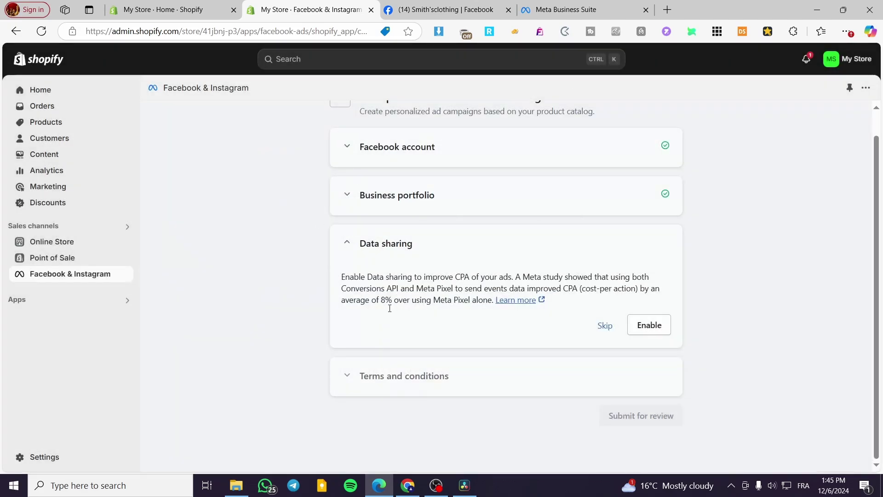
click(490, 196)
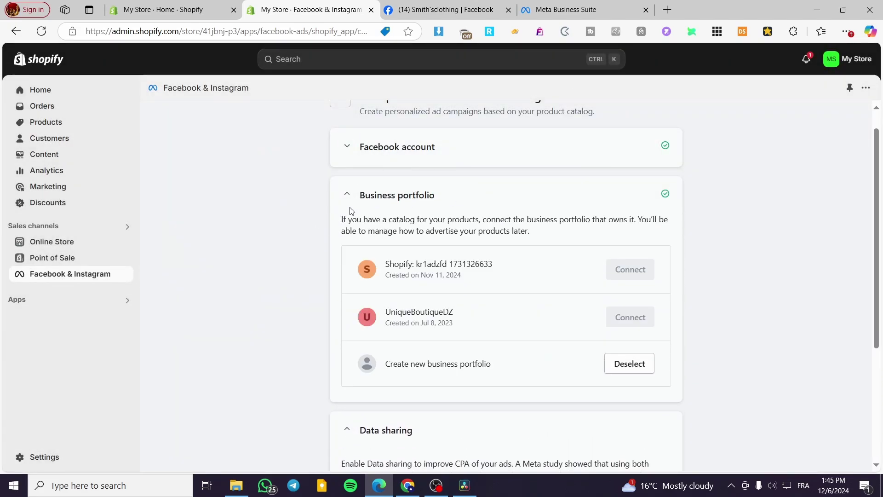
click(634, 365)
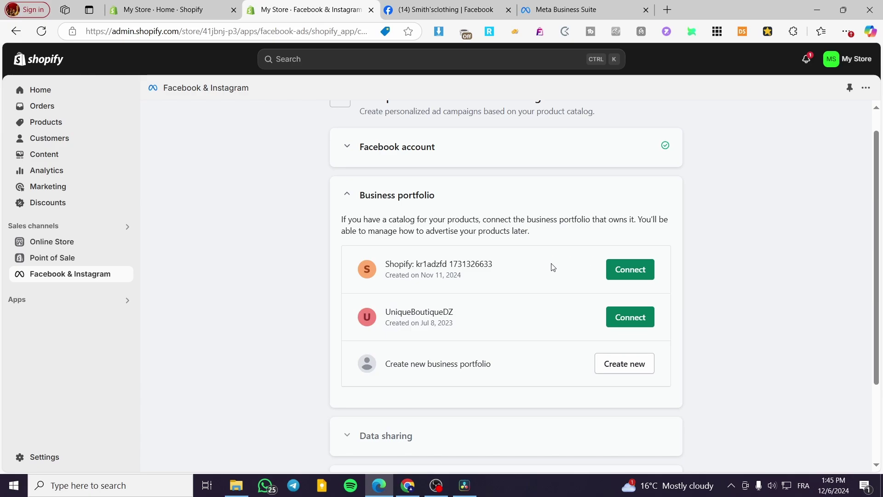
click(628, 270)
Step: Save data sharing at Enhanced, then reopen it and compare the Maximum, Conservative and Enhanced levels
click(414, 275)
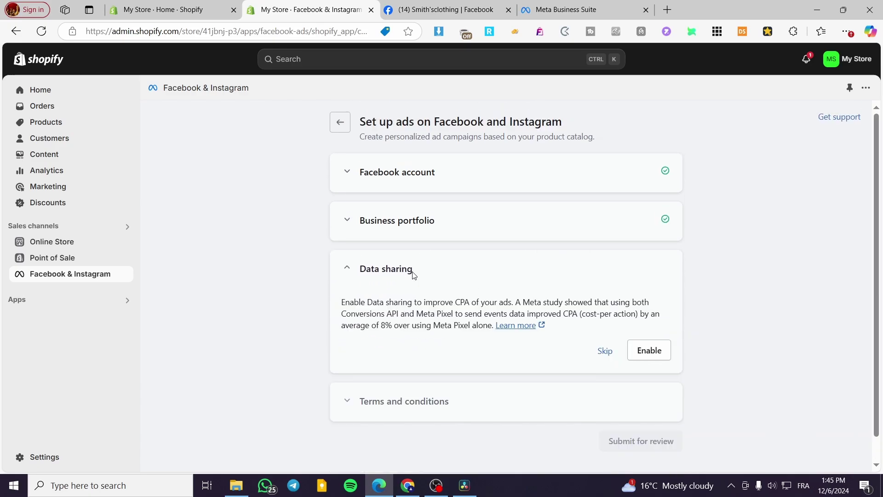
scroll(564, 271, down, 1)
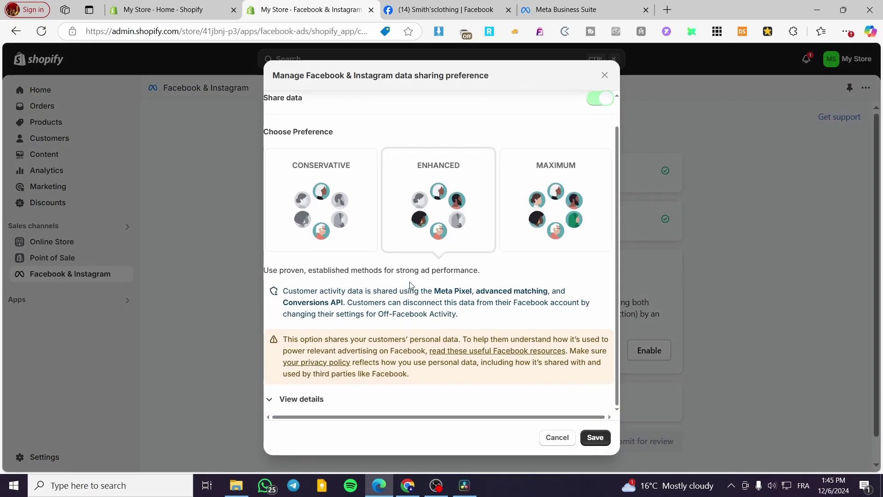
click(593, 437)
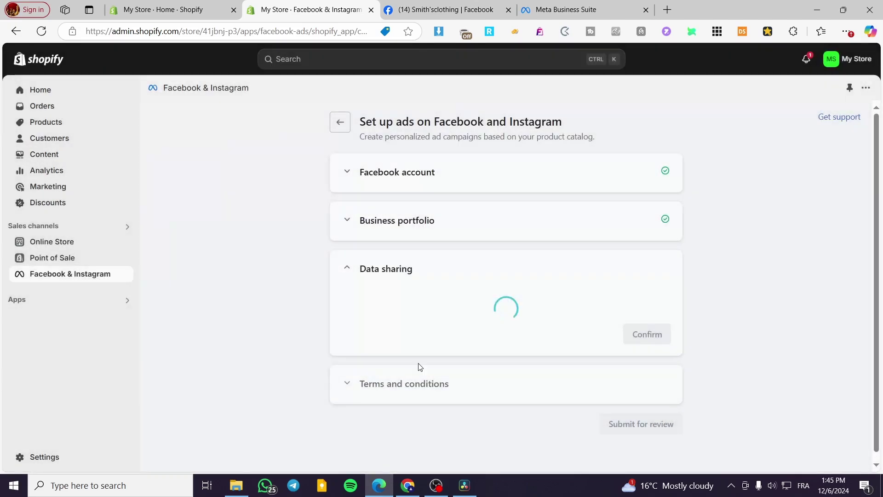
scroll(416, 273, down, 3)
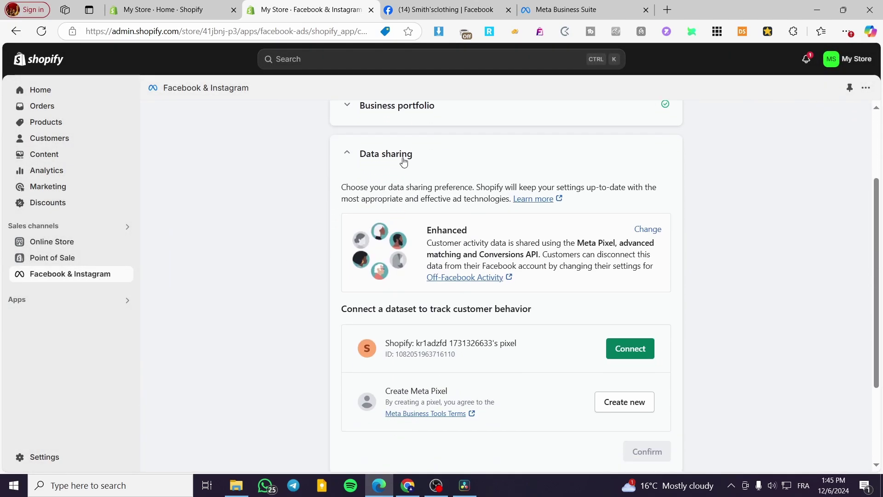
click(649, 229)
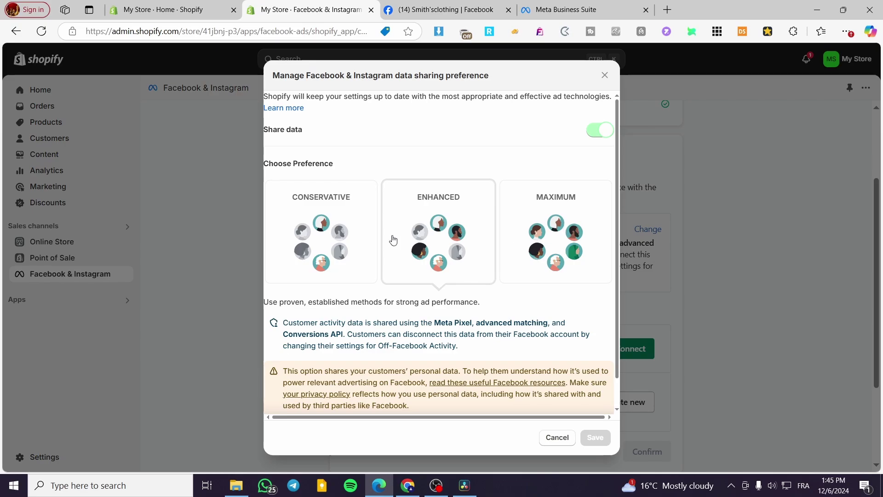
click(551, 221)
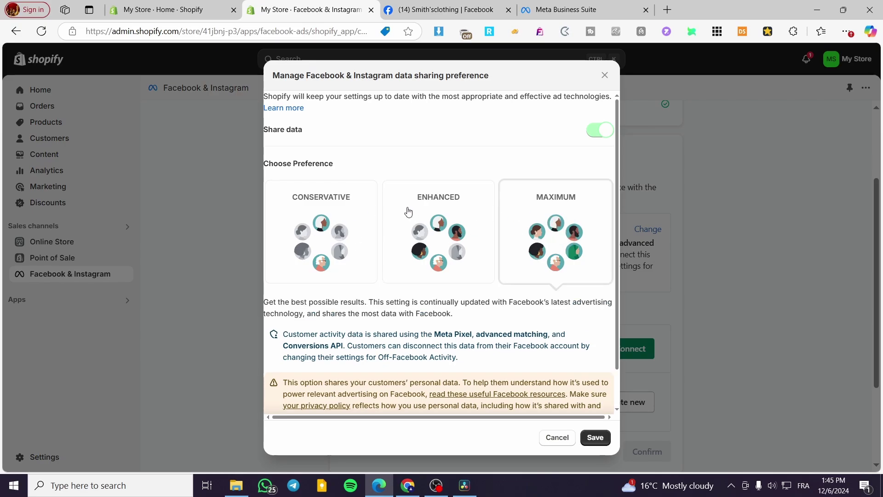
click(347, 213)
click(465, 219)
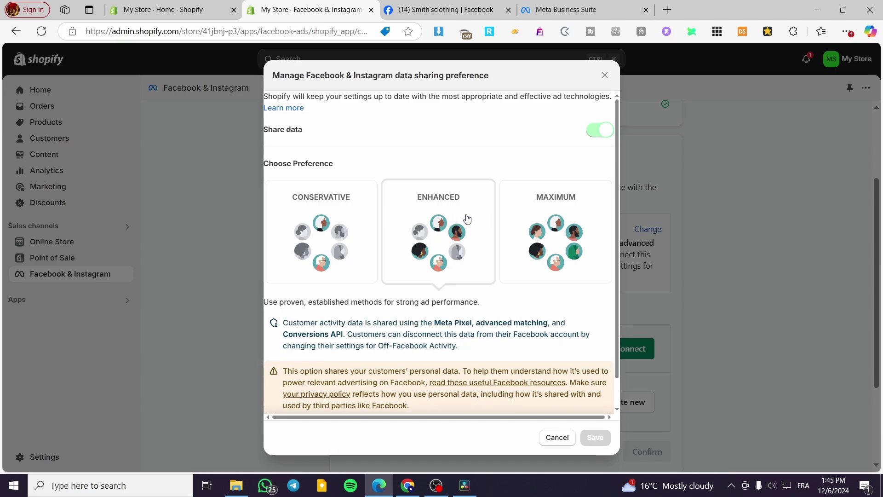
click(565, 218)
click(324, 264)
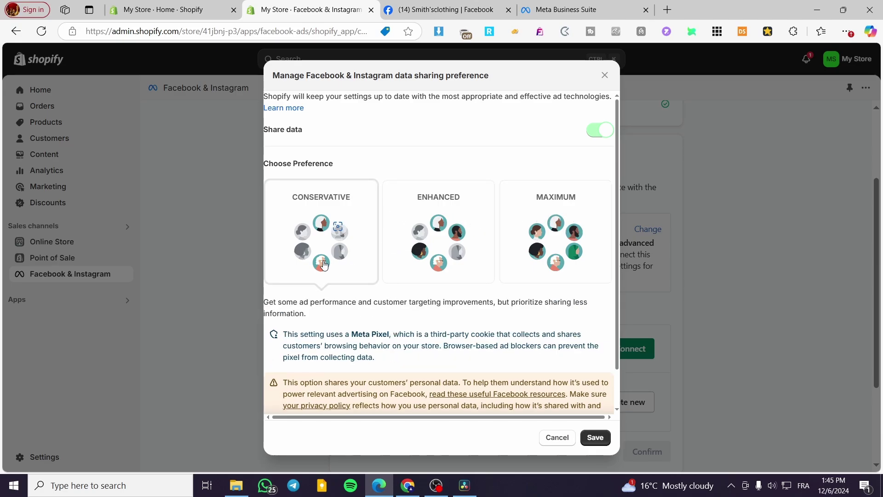
click(440, 261)
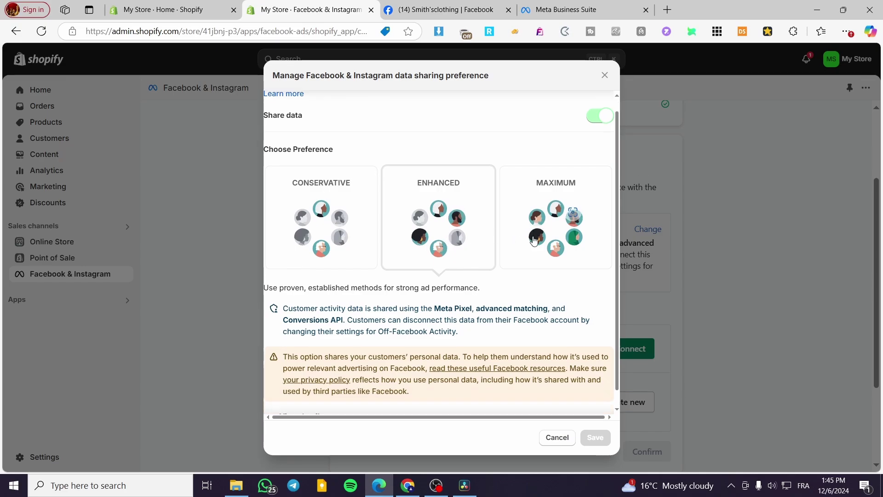
Step: Set the data sharing preference to Maximum and save it
scroll(538, 238, down, 1)
click(308, 407)
scroll(449, 331, down, 5)
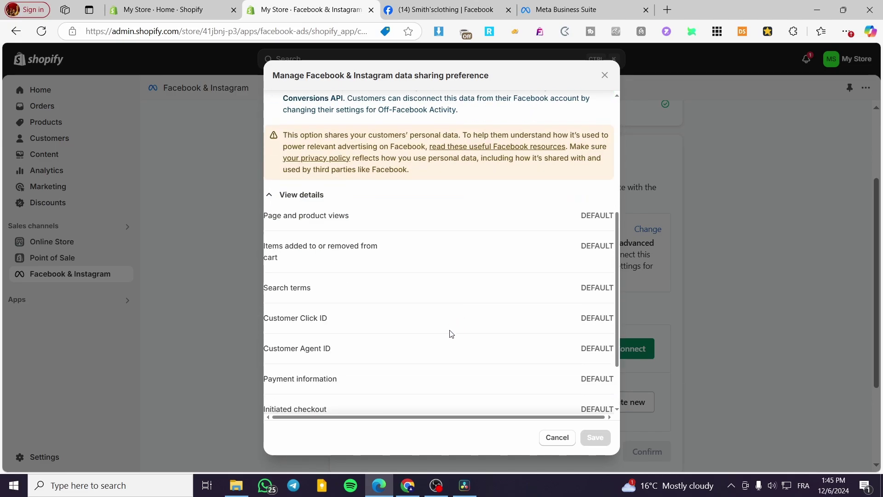
scroll(465, 351, up, 10)
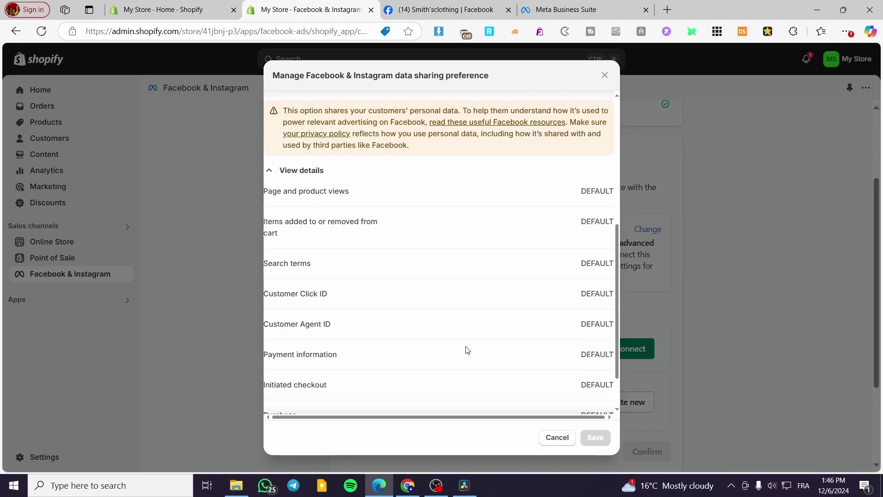
click(569, 251)
scroll(489, 250, down, 10)
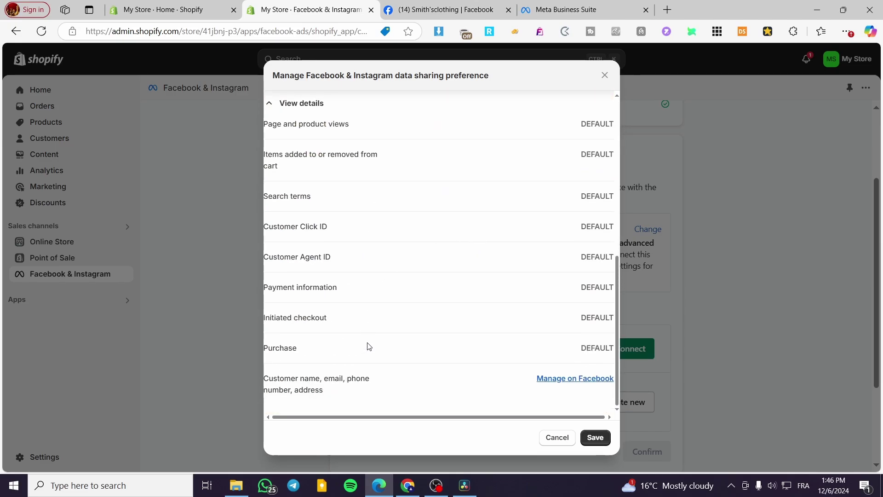
click(594, 437)
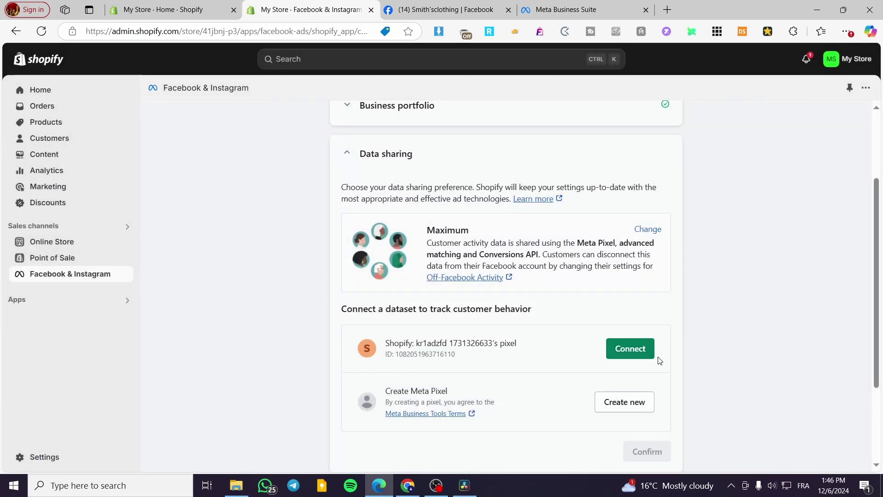
Step: Connect the store's pixel dataset, agree to the Product Catalog Terms and submit for review
click(638, 352)
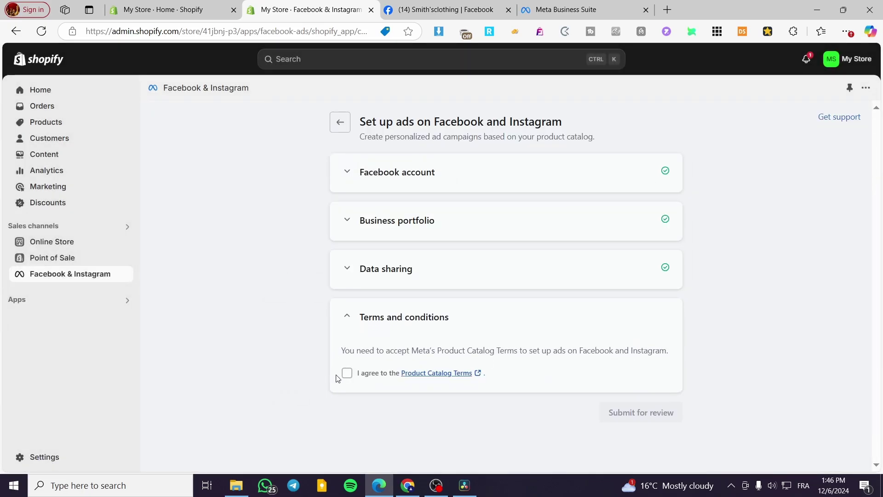
click(347, 373)
click(639, 362)
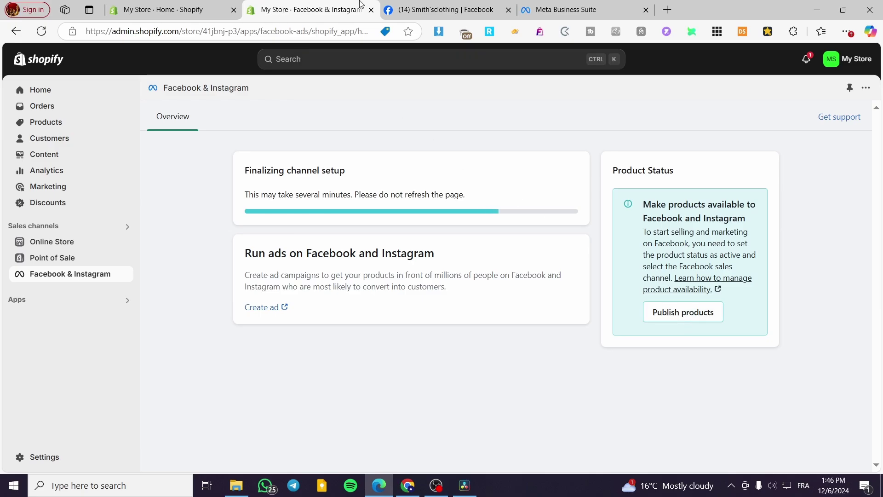
click(414, 10)
Step: Open Commerce Manager from Business Suite's All tools and go to the Smith'sclothing Shops page
click(69, 249)
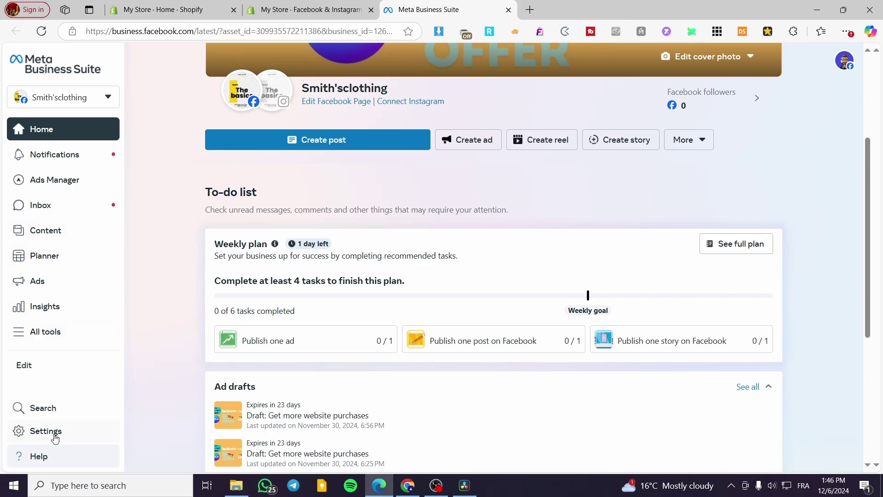
click(23, 338)
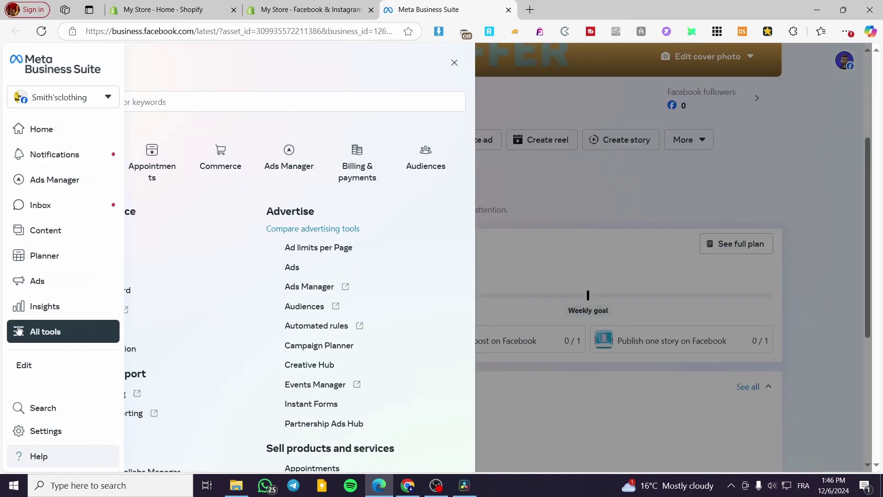
scroll(363, 364, down, 5)
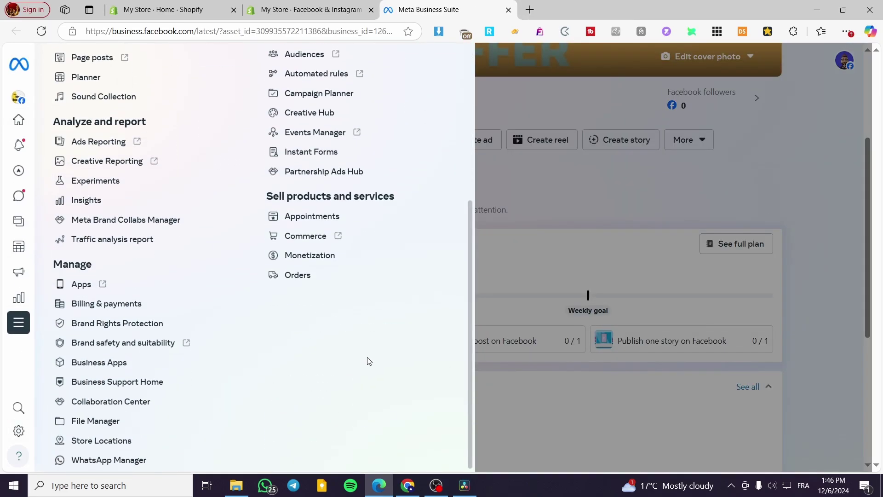
click(306, 236)
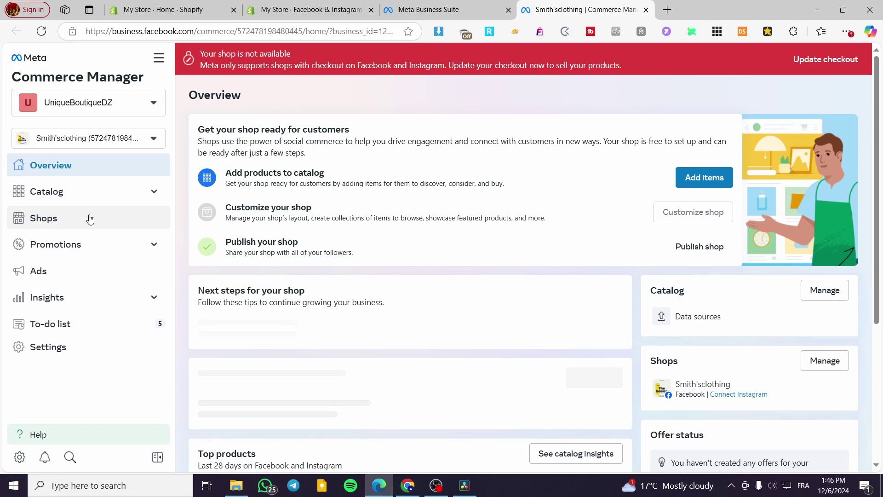
click(96, 197)
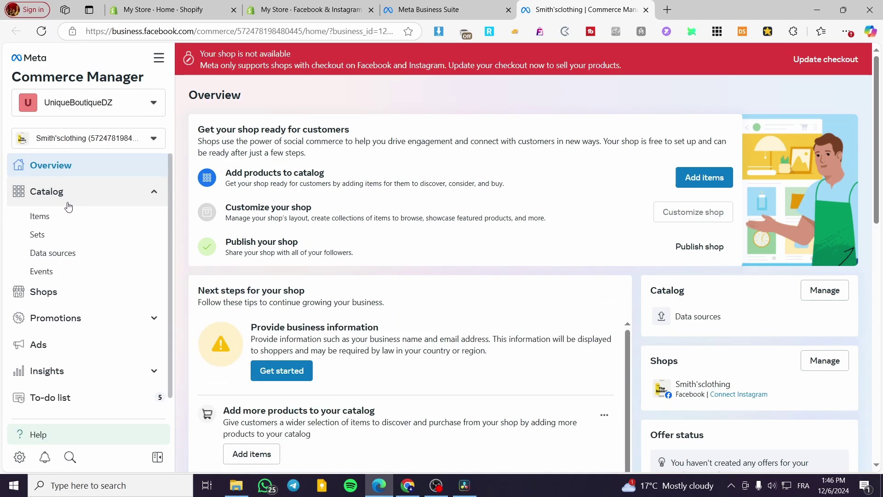
scroll(340, 258, down, 5)
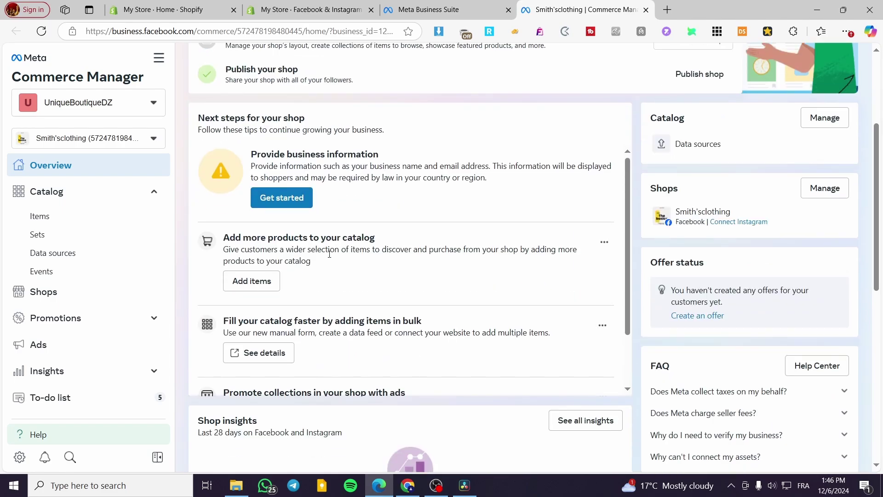
scroll(342, 263, down, 2)
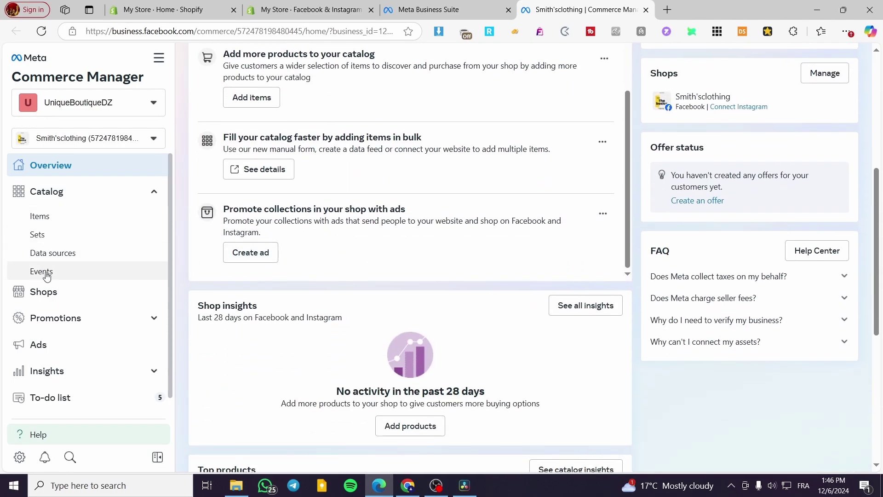
click(51, 293)
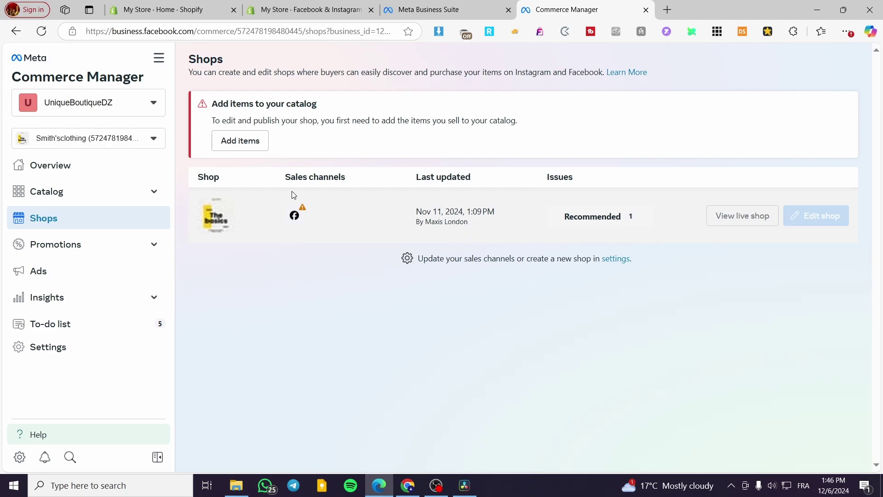
Step: Browse the catalog's items, its add-items help, the shop overview and the data sources pages
click(246, 147)
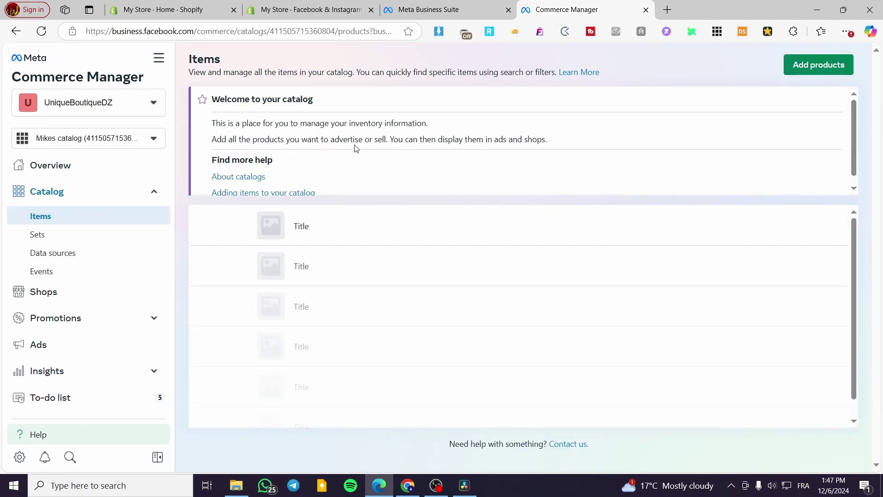
scroll(273, 157, down, 1)
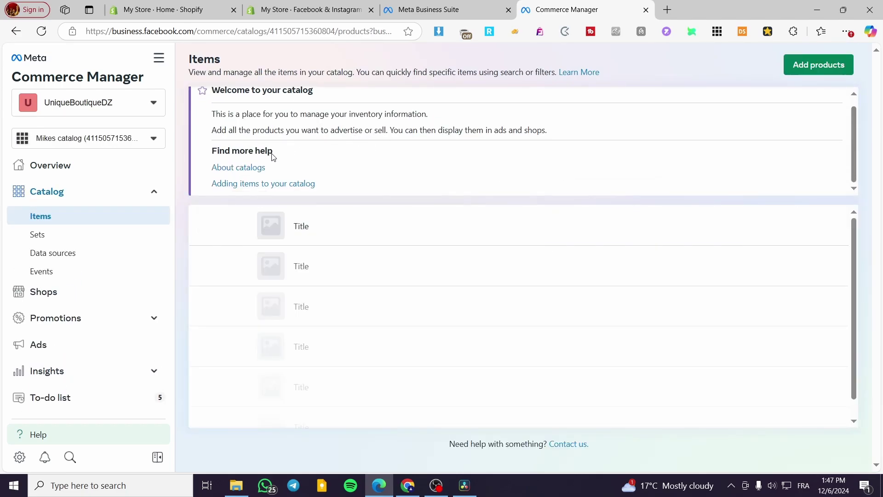
click(248, 186)
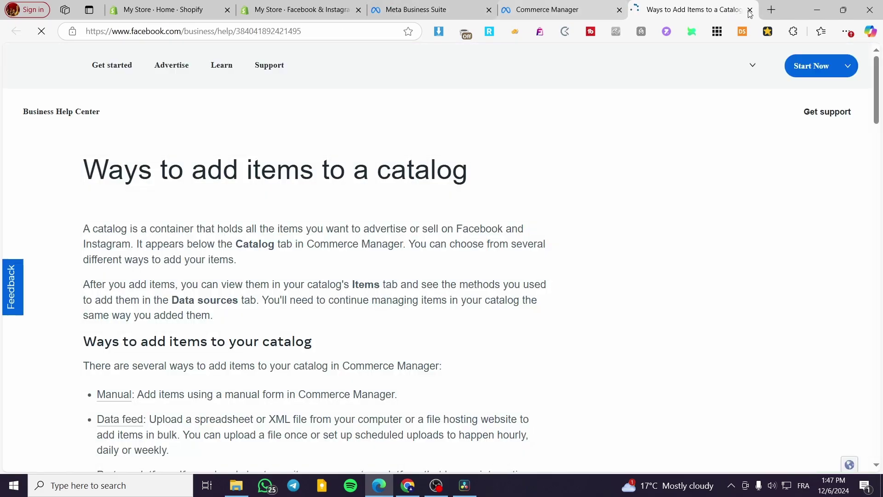
key(ctrl+w)
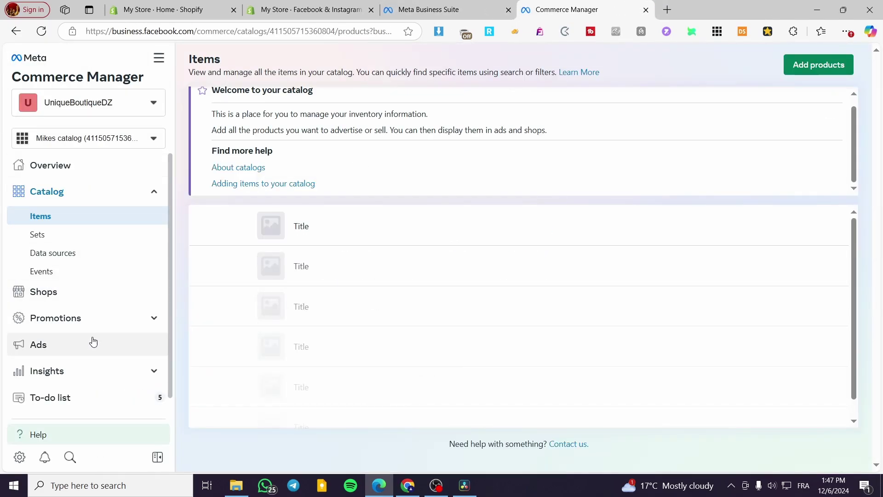
click(103, 294)
click(101, 172)
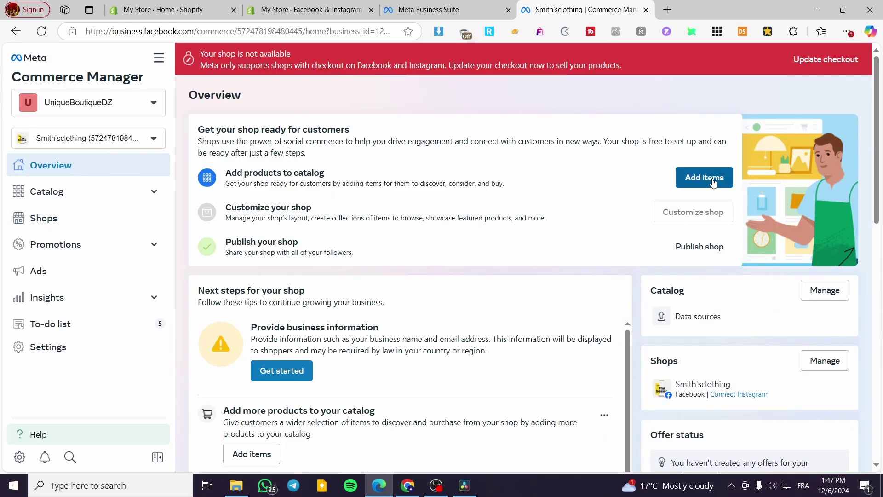
scroll(492, 342, down, 2)
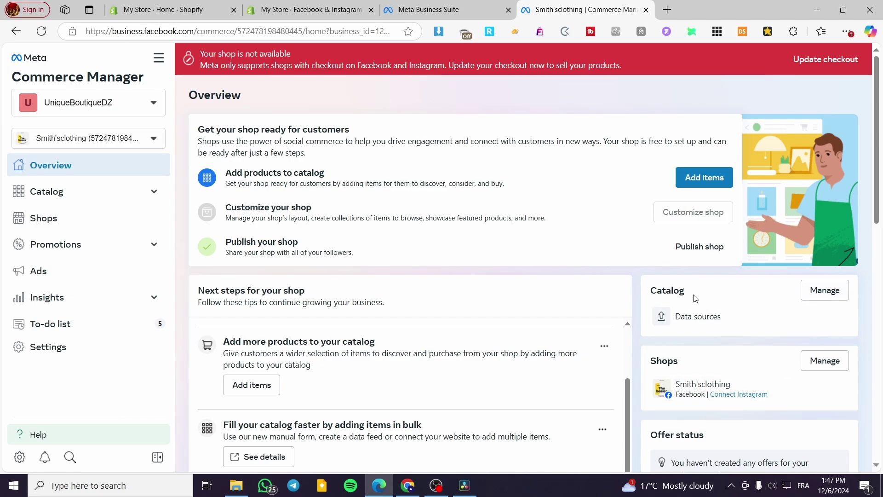
click(711, 319)
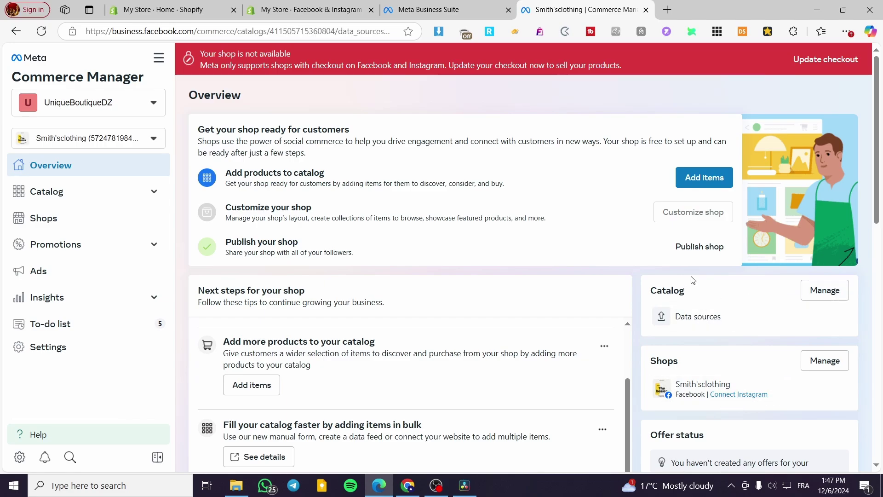
click(696, 319)
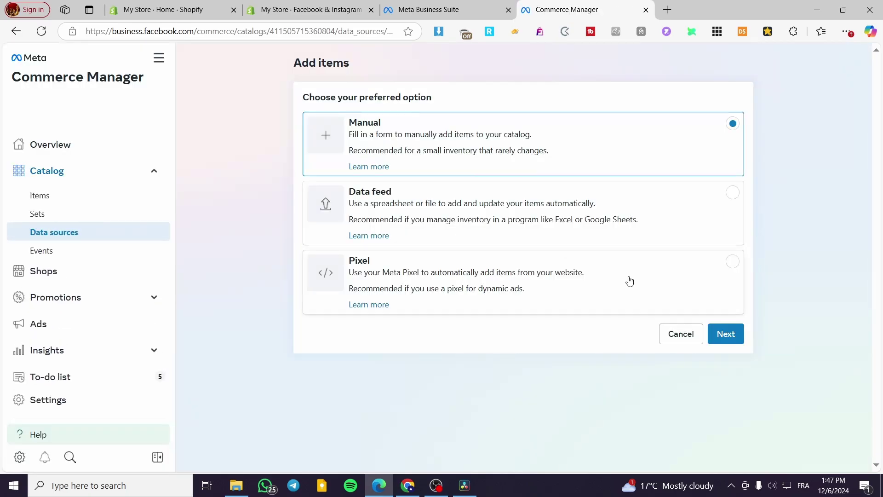
click(390, 204)
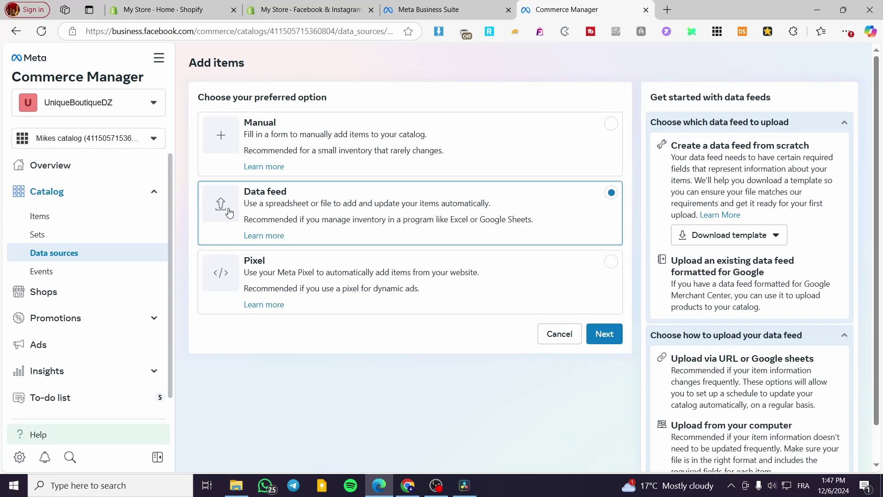
Step: Switch the catalog selector to the Shopify commerce account, showing 33 items synced and approved
click(155, 142)
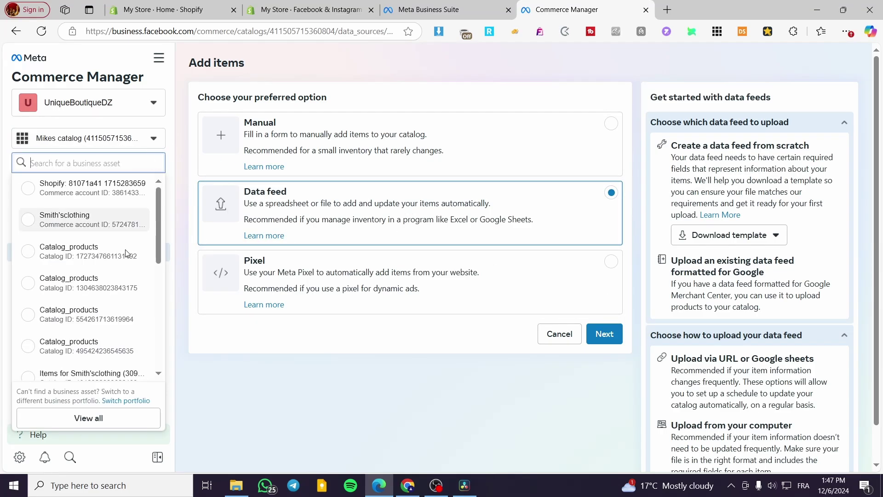
scroll(115, 276, down, 2)
scroll(78, 246, up, 2)
click(33, 188)
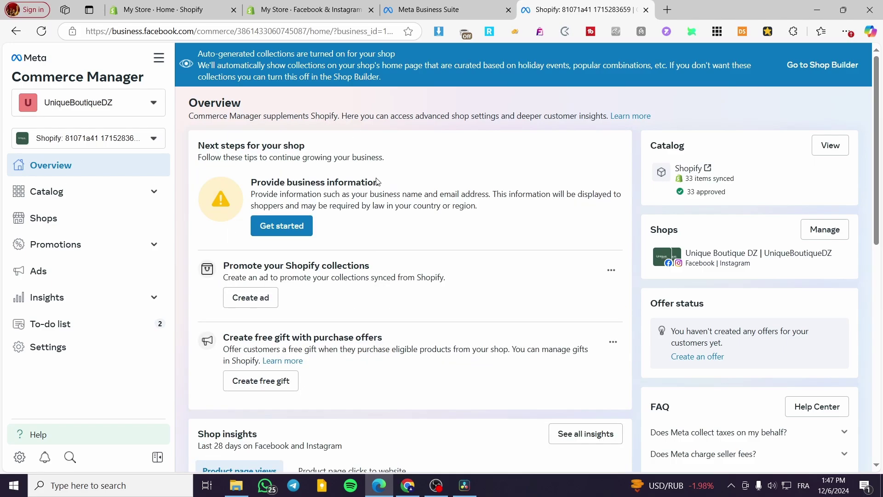
Step: View the Shopify catalog's 34 items and 255 variants, select all, then abandon creating a set
click(840, 149)
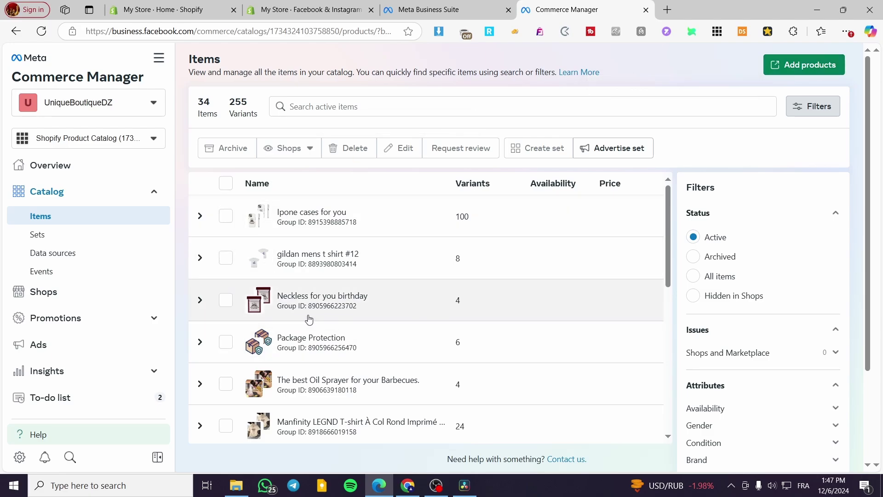
click(225, 184)
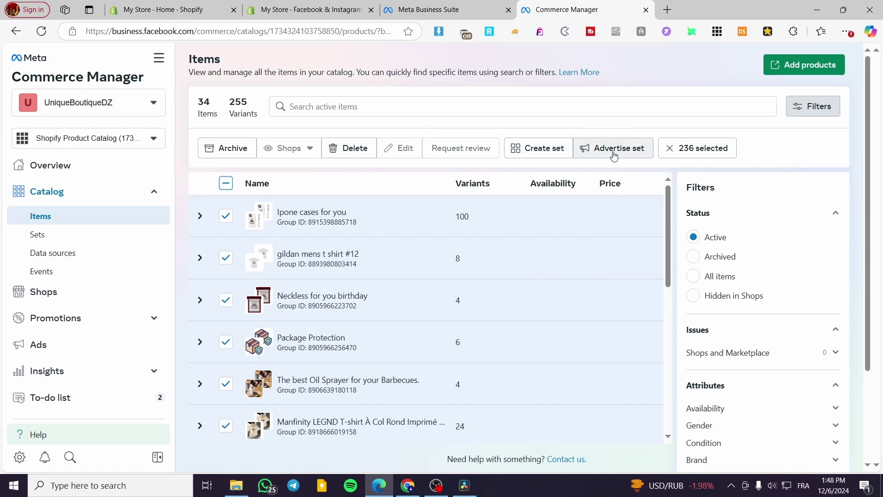
click(598, 150)
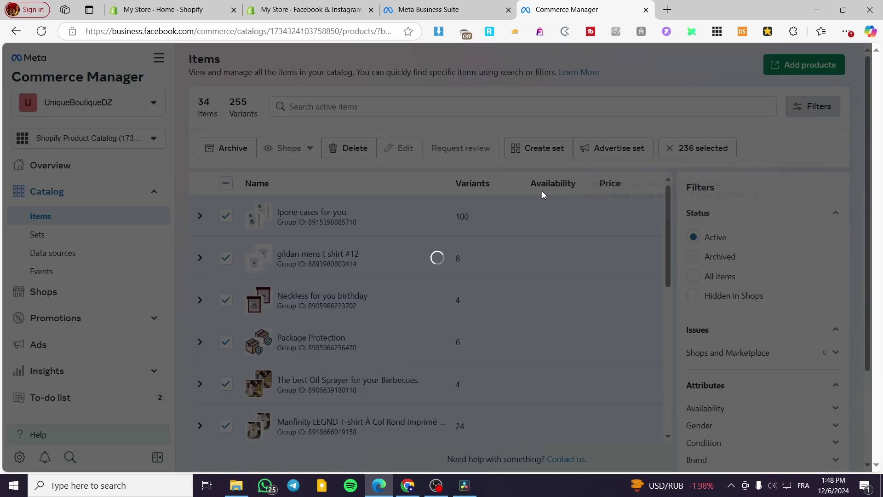
click(555, 158)
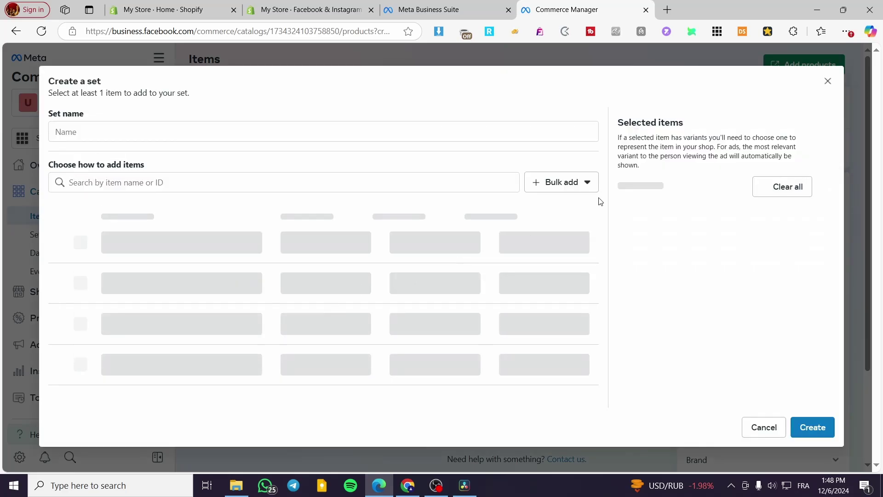
click(828, 81)
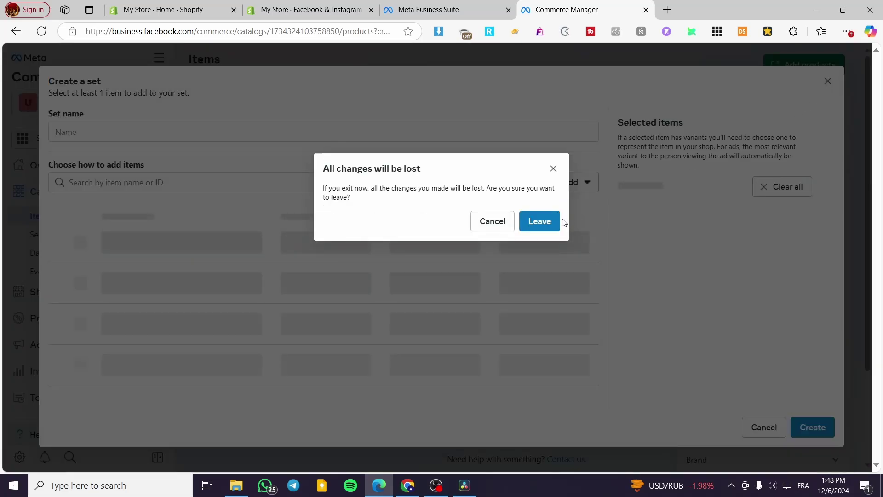
click(550, 226)
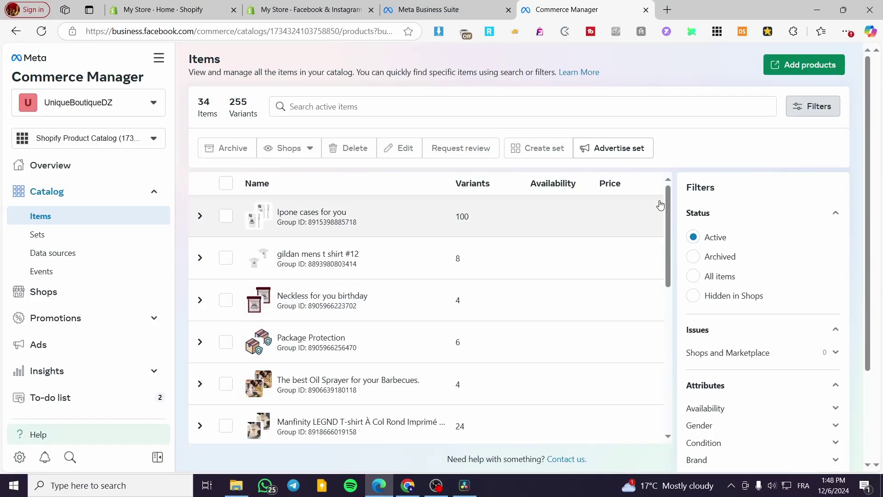
click(630, 156)
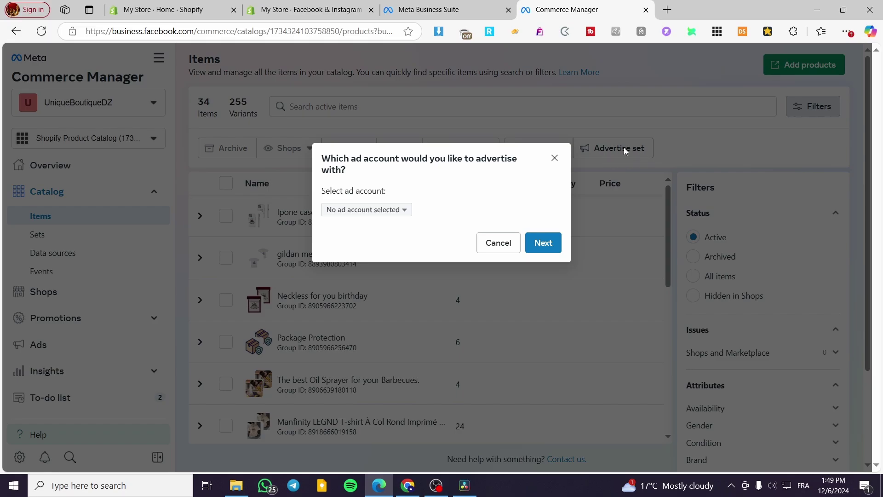
click(553, 237)
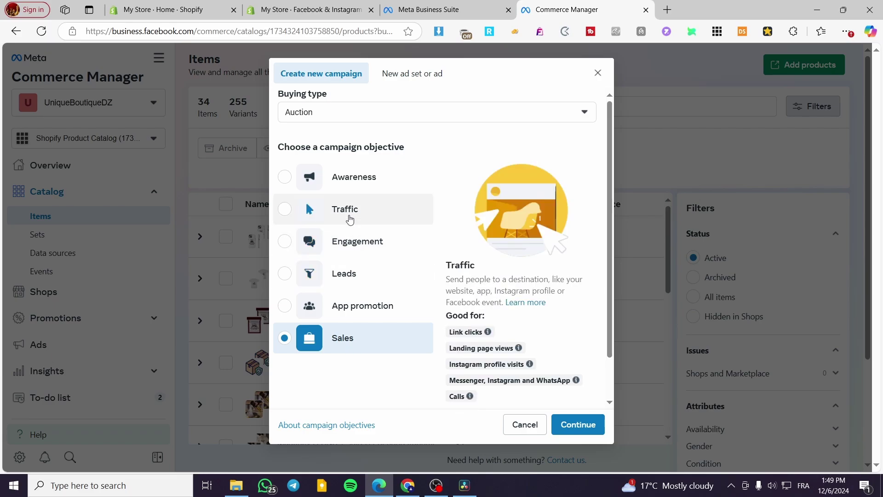
click(362, 278)
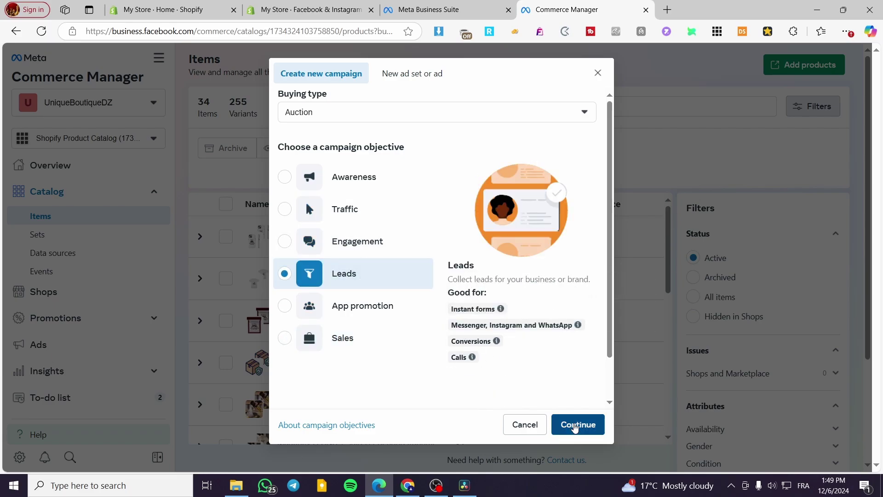
click(576, 424)
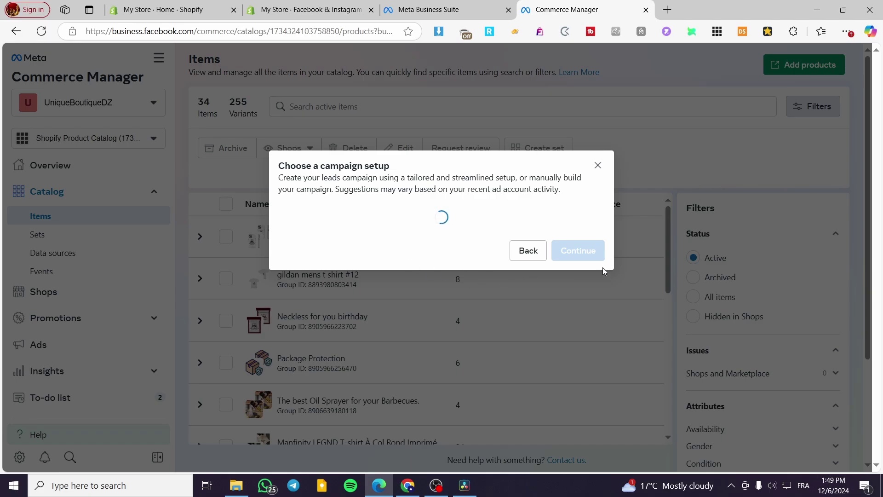
click(394, 240)
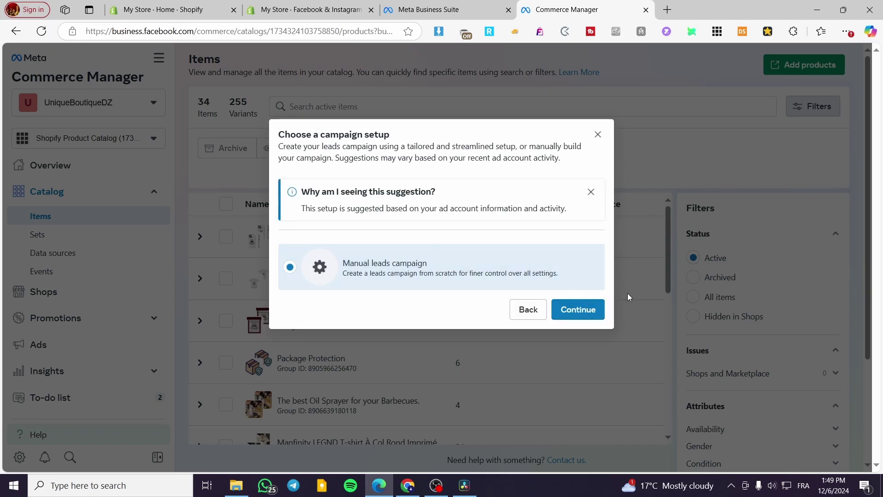
click(599, 317)
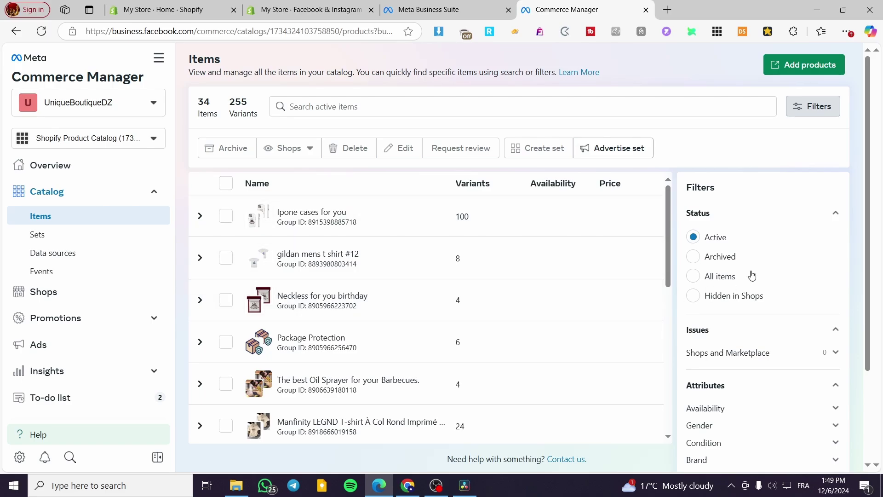
scroll(856, 230, down, 3)
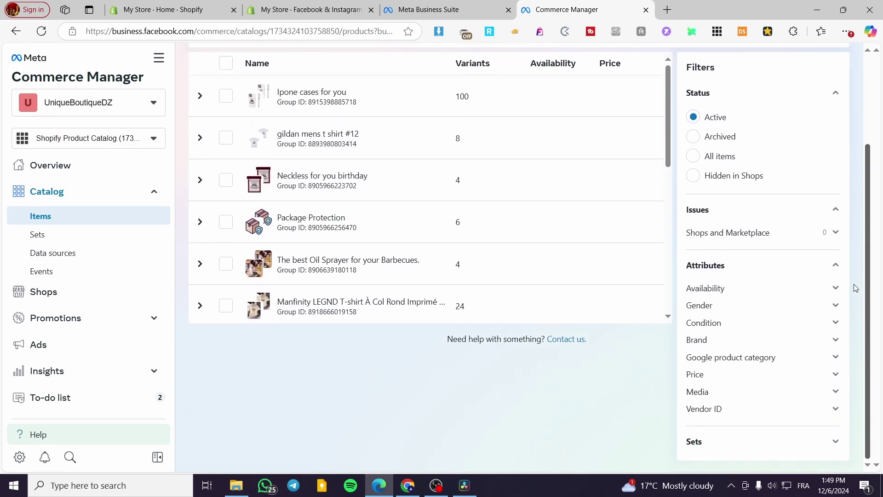
scroll(480, 389, up, 3)
scroll(480, 390, down, 3)
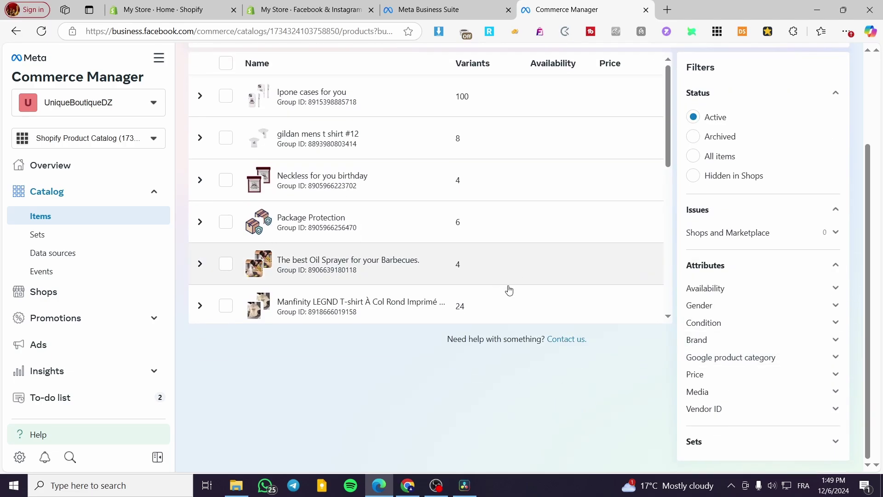
scroll(220, 193, up, 3)
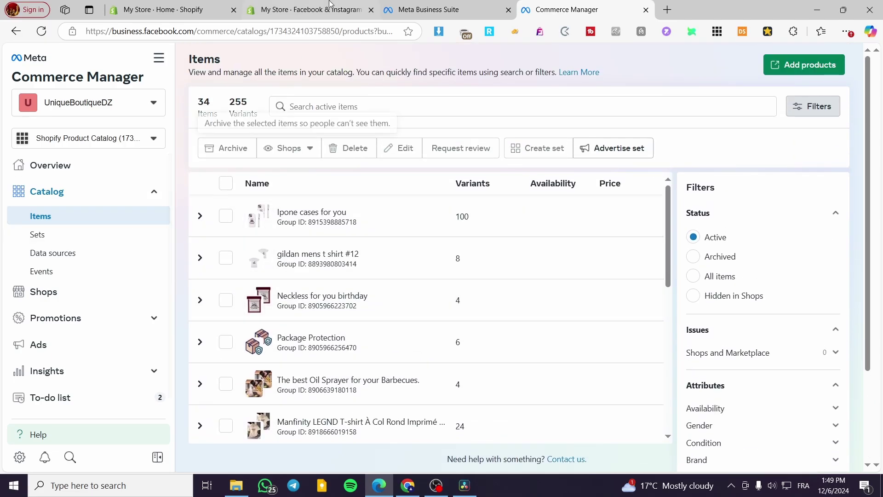